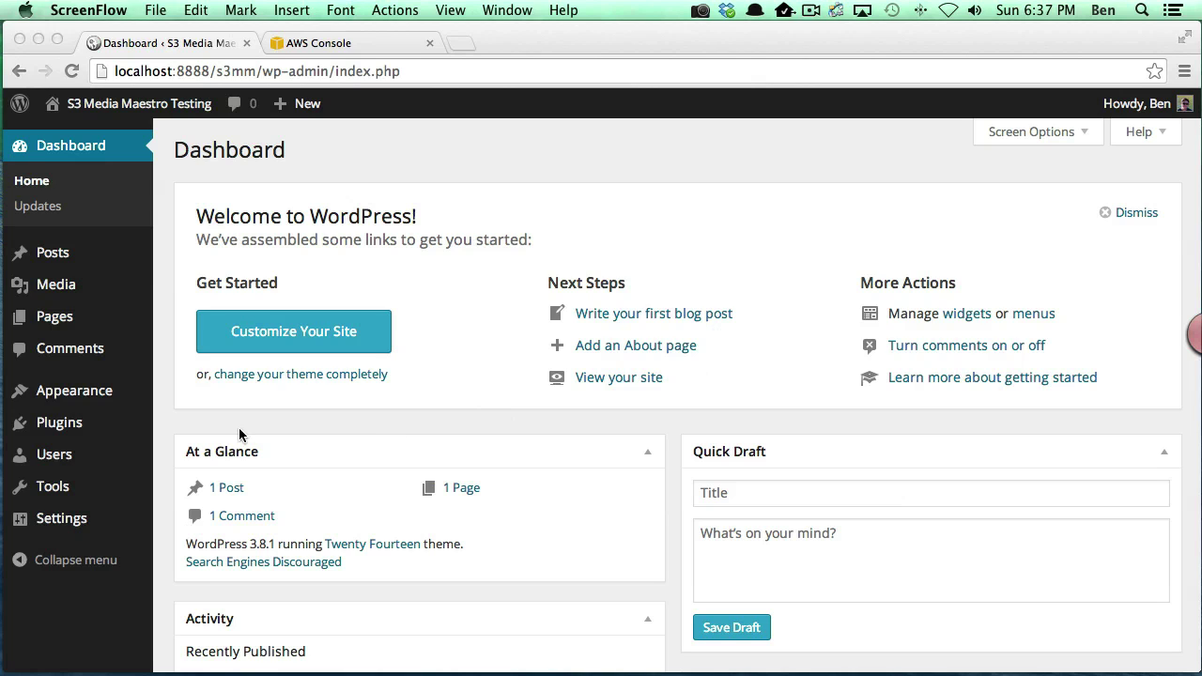
- Choose s3-media-maestro.zip from the Downloads folder as the WordPress plugin to upload
{"action": "left_click", "coordinate": [60, 425]}
{"action": "left_click", "coordinate": [59, 425]}
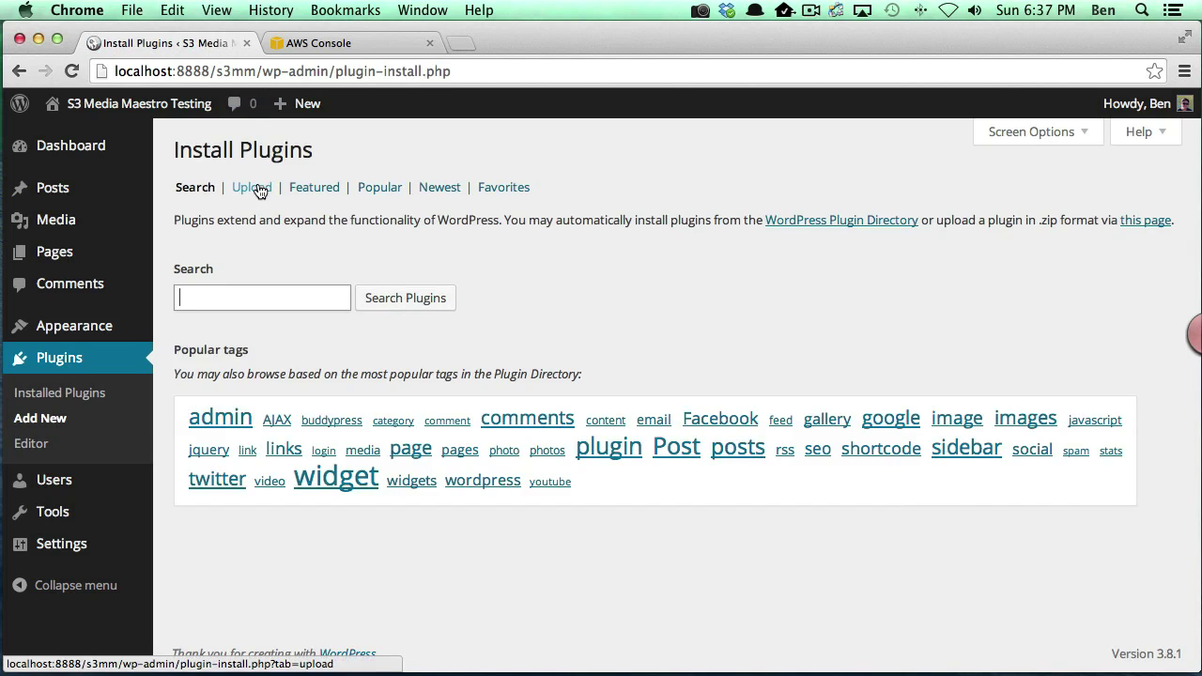
{"action": "left_click", "coordinate": [261, 190]}
{"action": "left_click", "coordinate": [210, 292]}
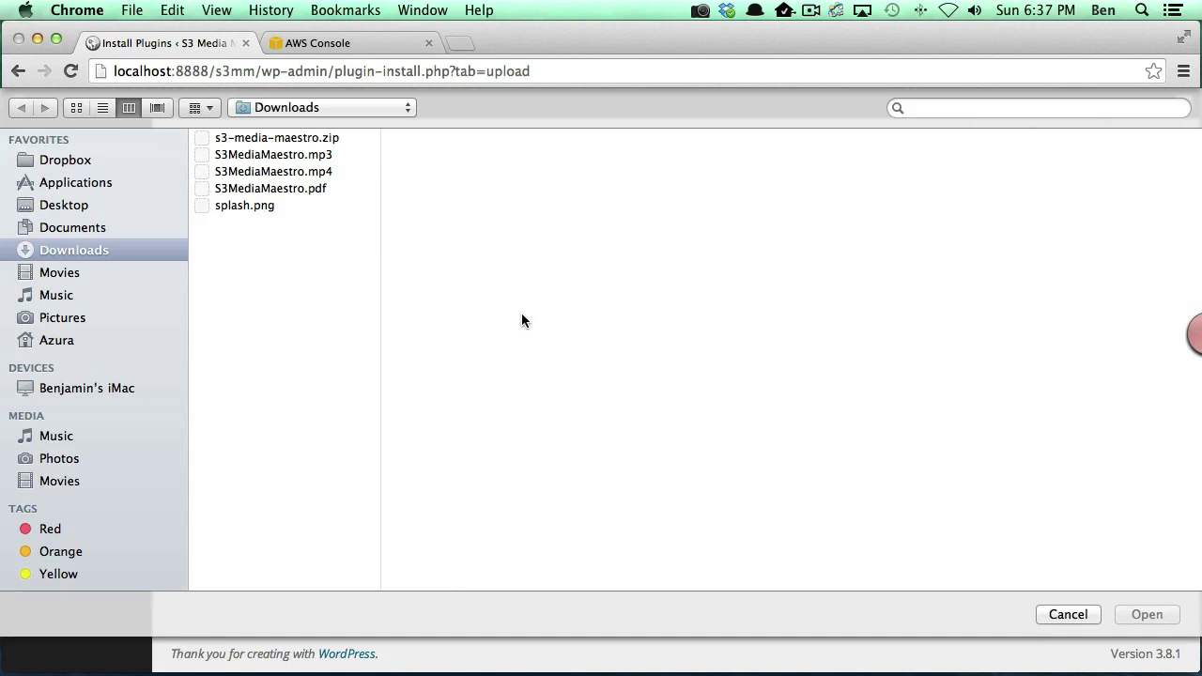
{"action": "left_click", "coordinate": [272, 138]}
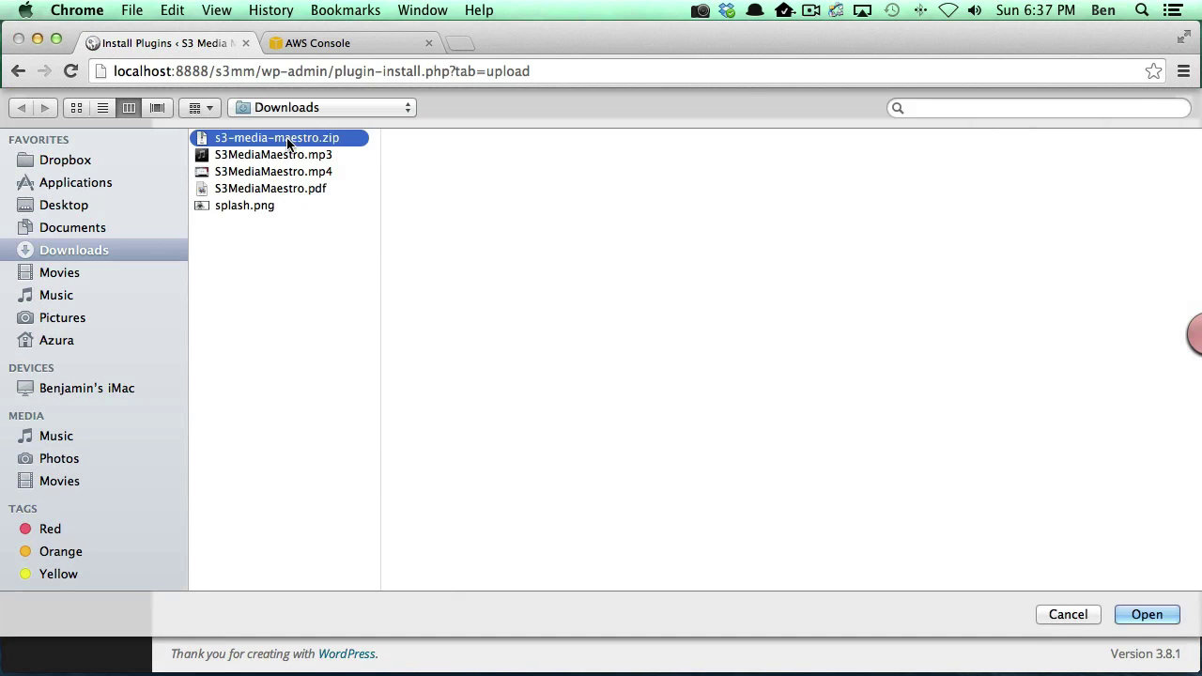
{"action": "left_click", "coordinate": [1146, 615]}
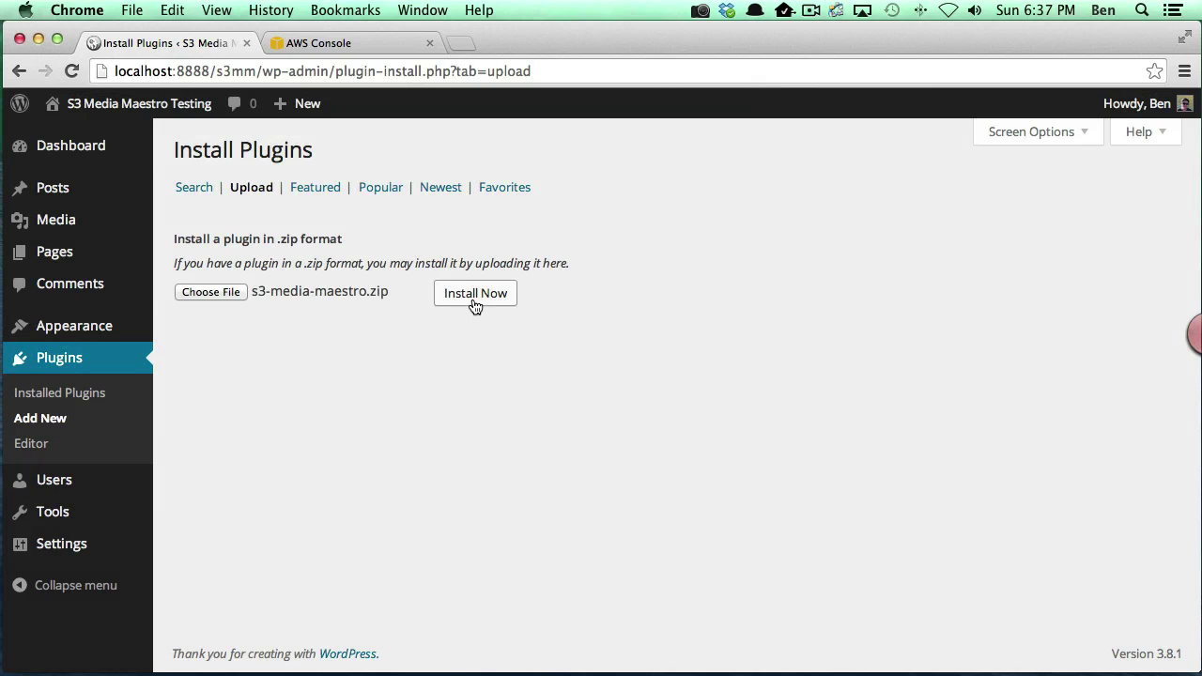
- Install and activate the S3 Media Maestro plugin from the chosen zip, and open its Settings page
{"action": "left_click", "coordinate": [475, 294]}
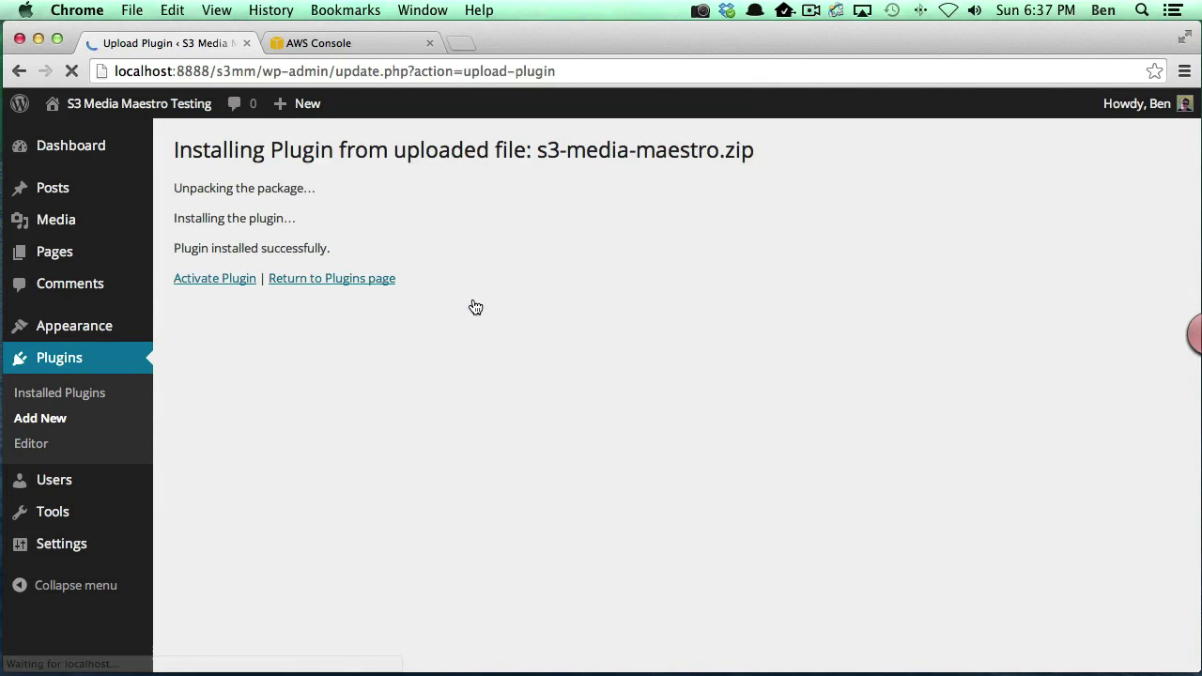
{"action": "left_click", "coordinate": [213, 279]}
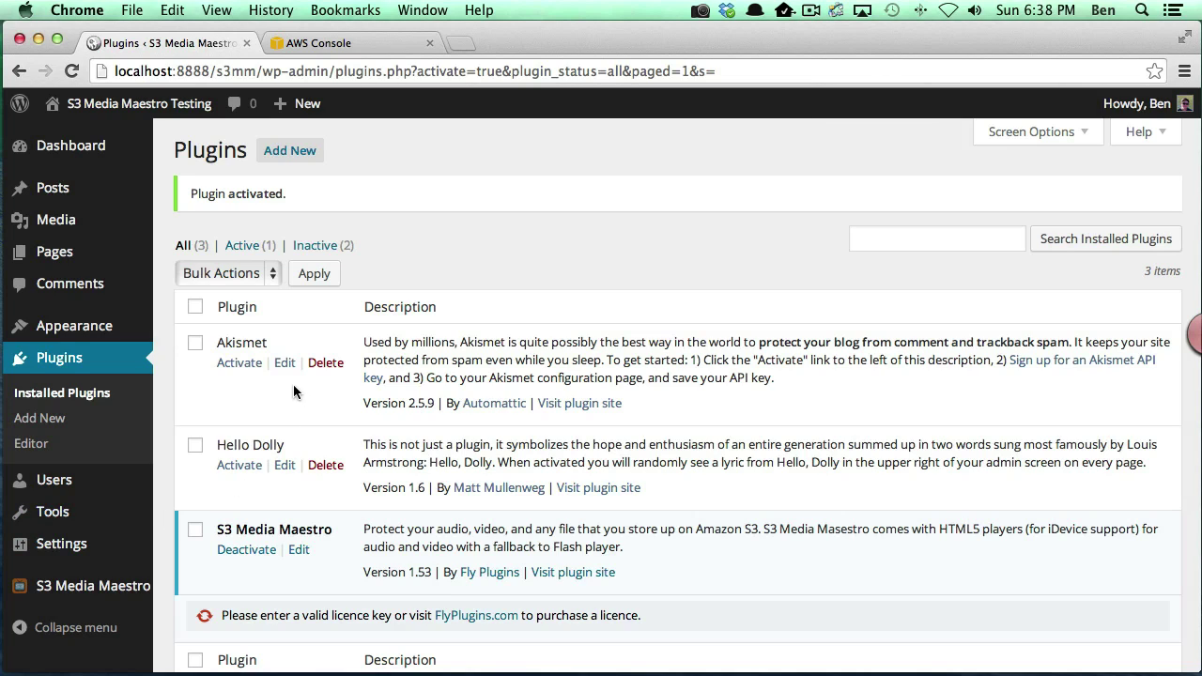
{"action": "mouse_move", "coordinate": [66, 586]}
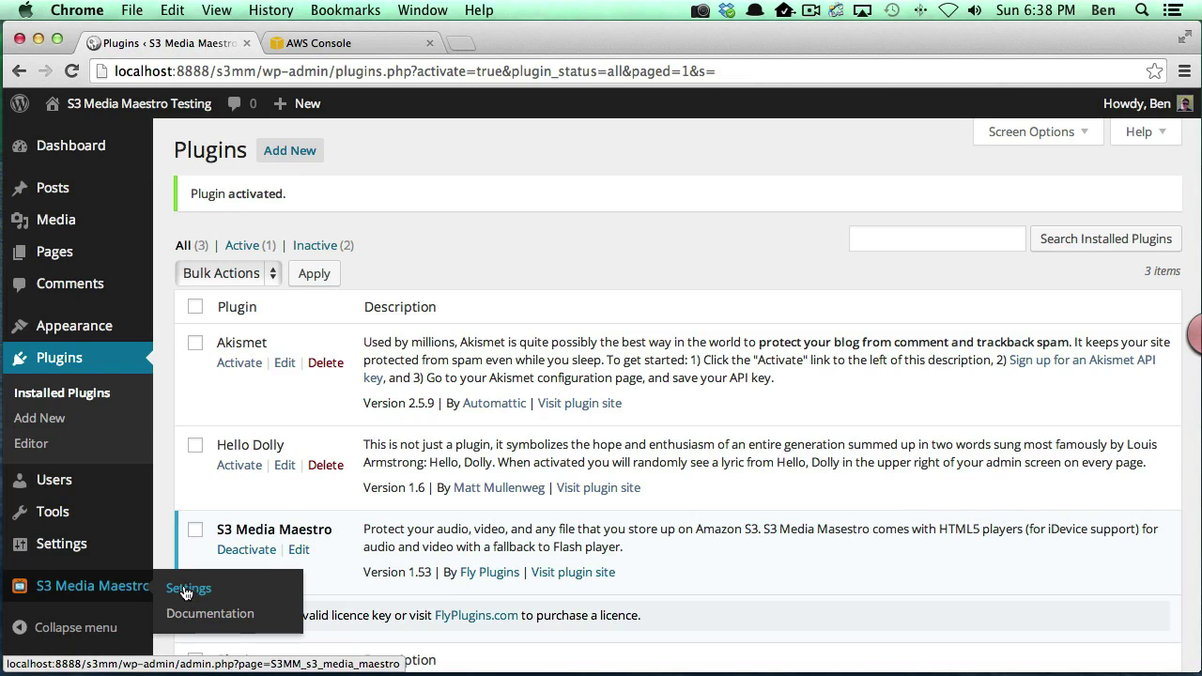
{"action": "left_click", "coordinate": [186, 590]}
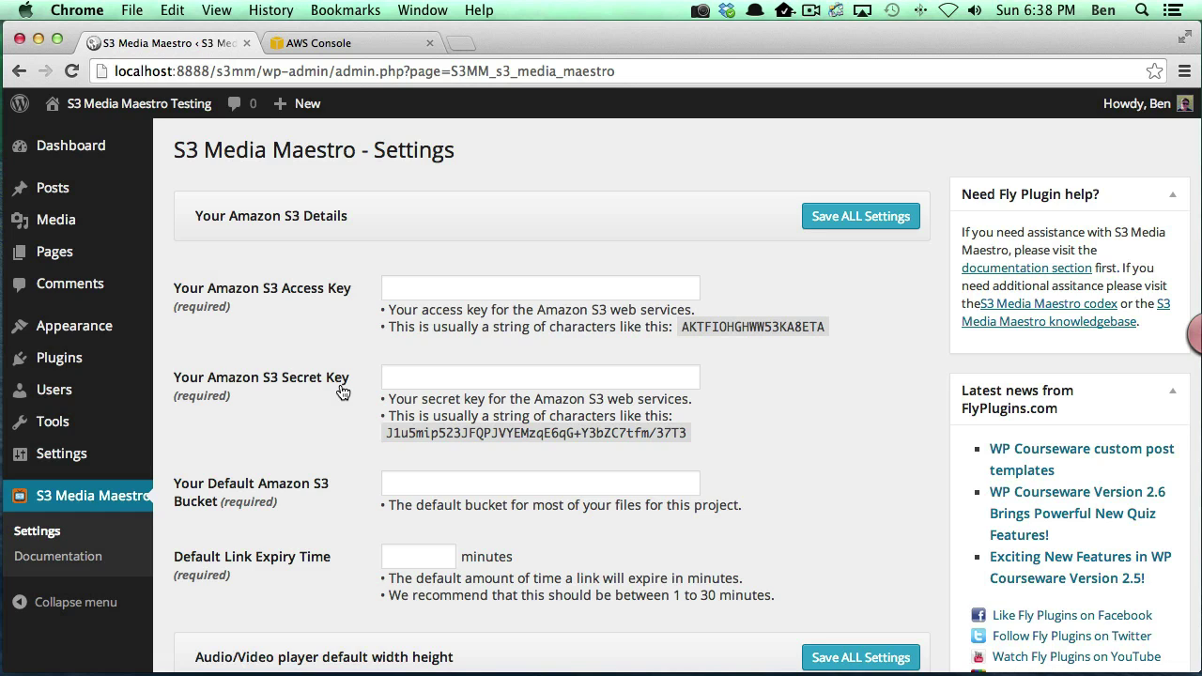
- Switch to the AWS console and open the account's Security Credentials page, turning off future display of the access notice
{"action": "left_click", "coordinate": [385, 45]}
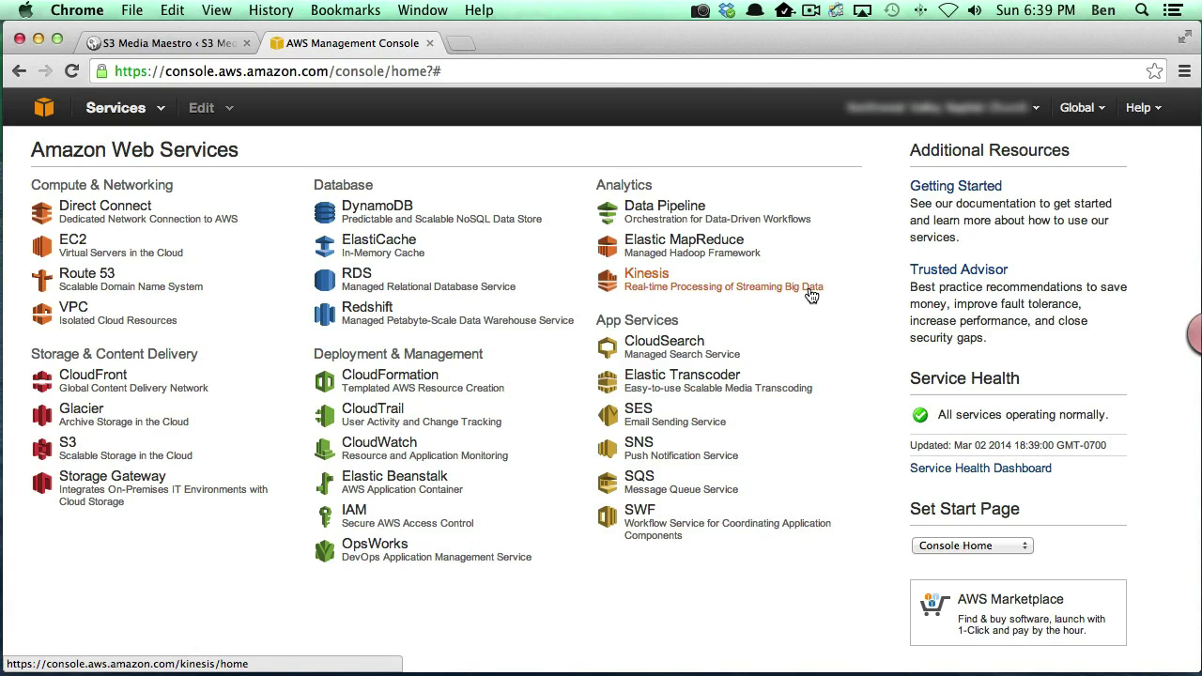
{"action": "left_click", "coordinate": [979, 110]}
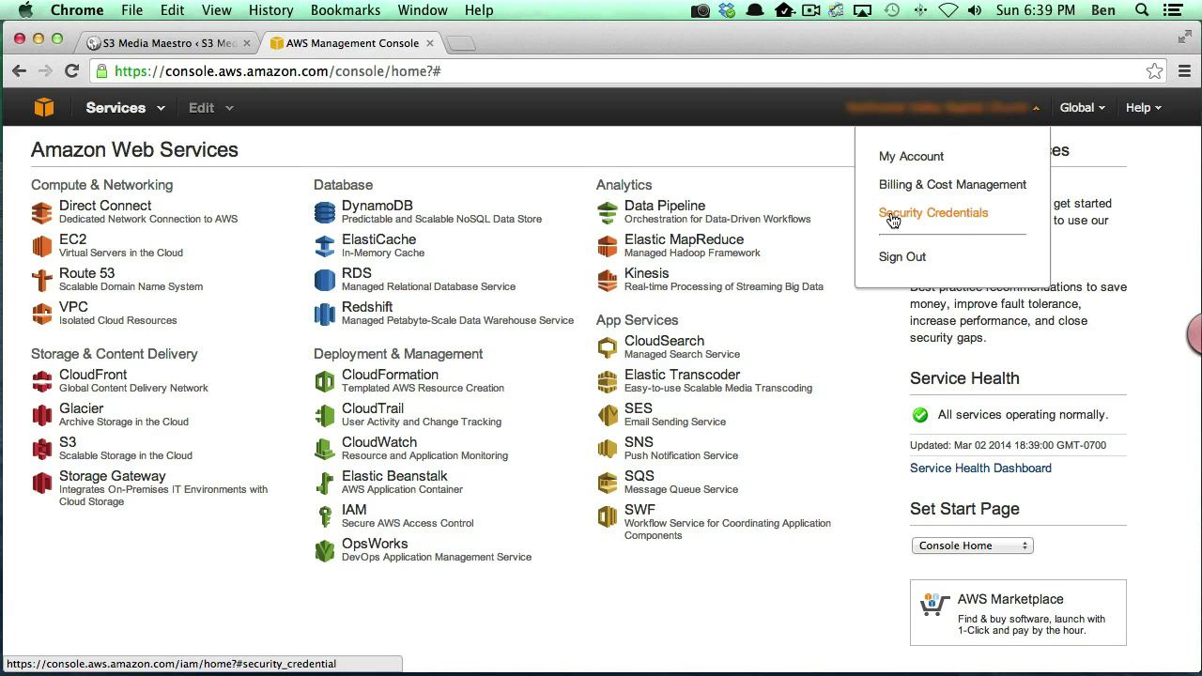
{"action": "left_click", "coordinate": [956, 222]}
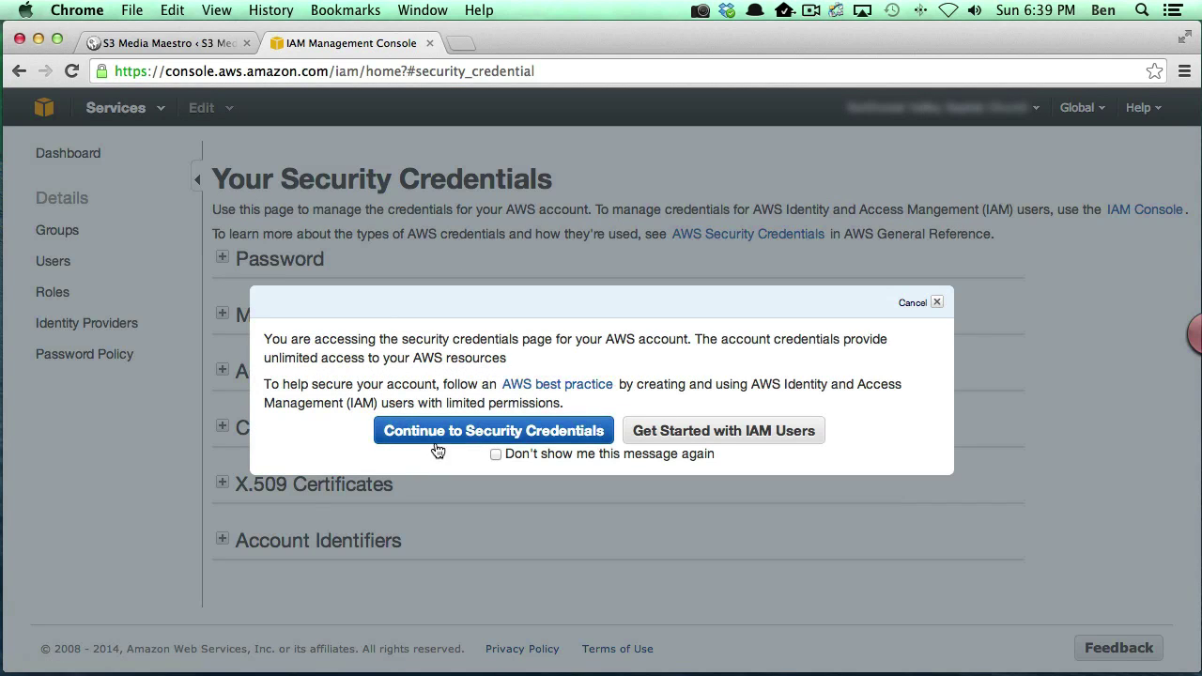
{"action": "left_click", "coordinate": [496, 454]}
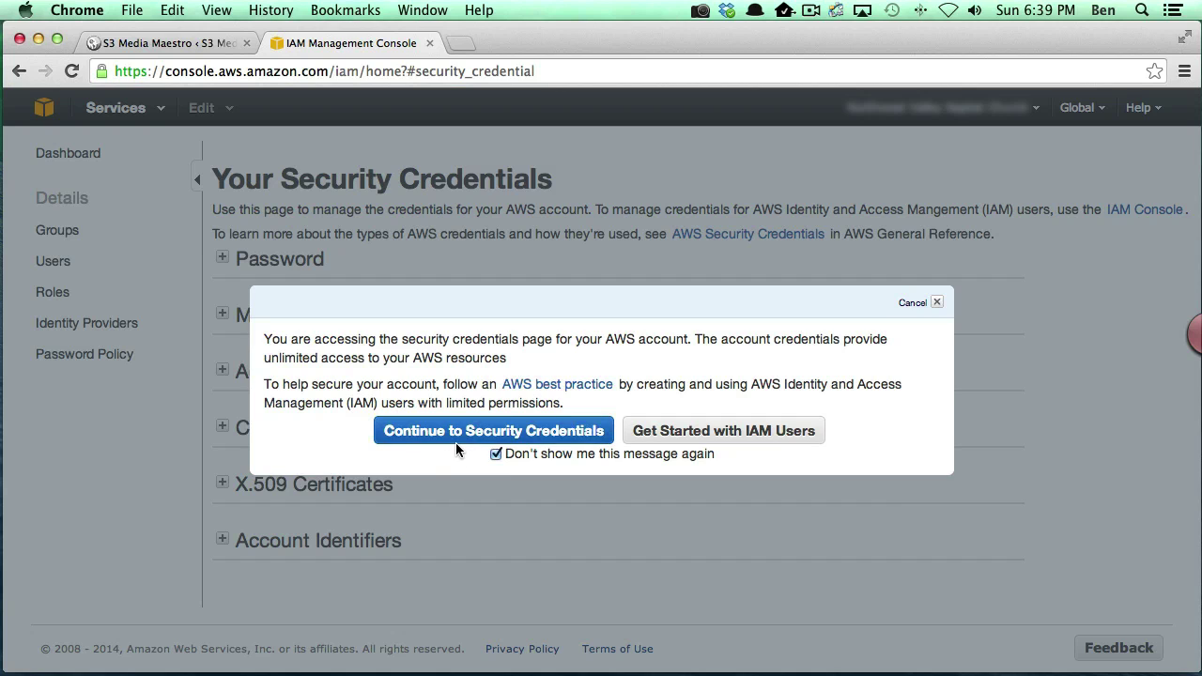
{"action": "left_click", "coordinate": [486, 433]}
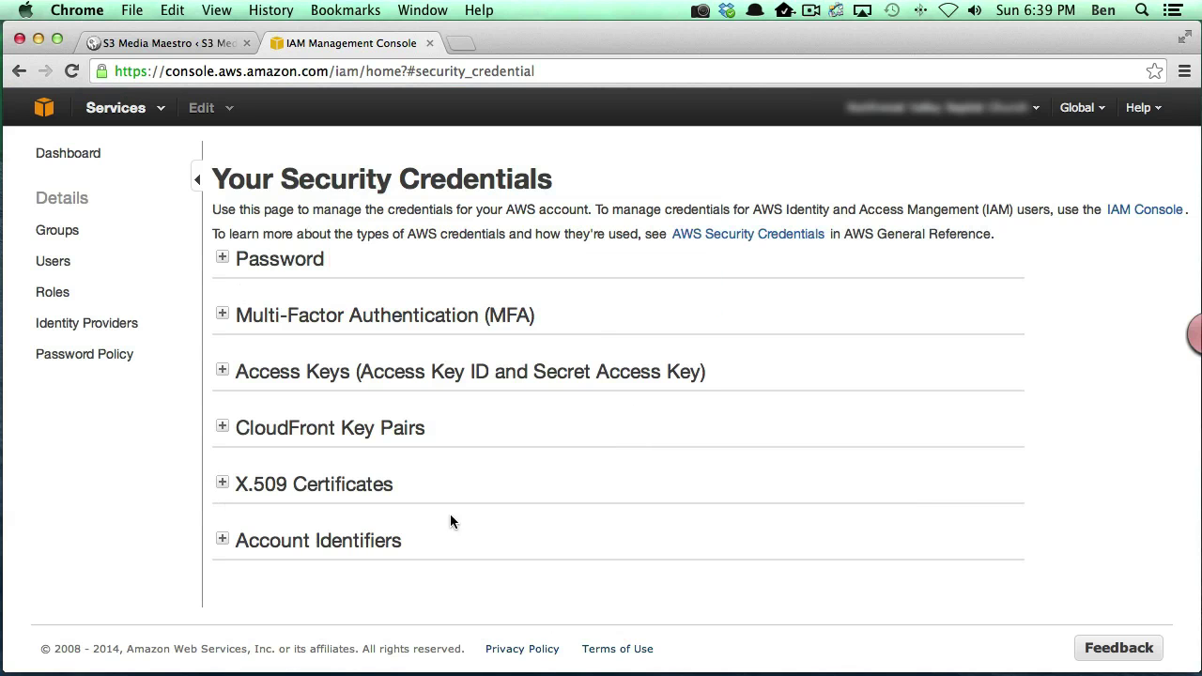
- Create a new access key under Access Keys and reveal its access key ID and secret access key
{"action": "mouse_move", "coordinate": [464, 372]}
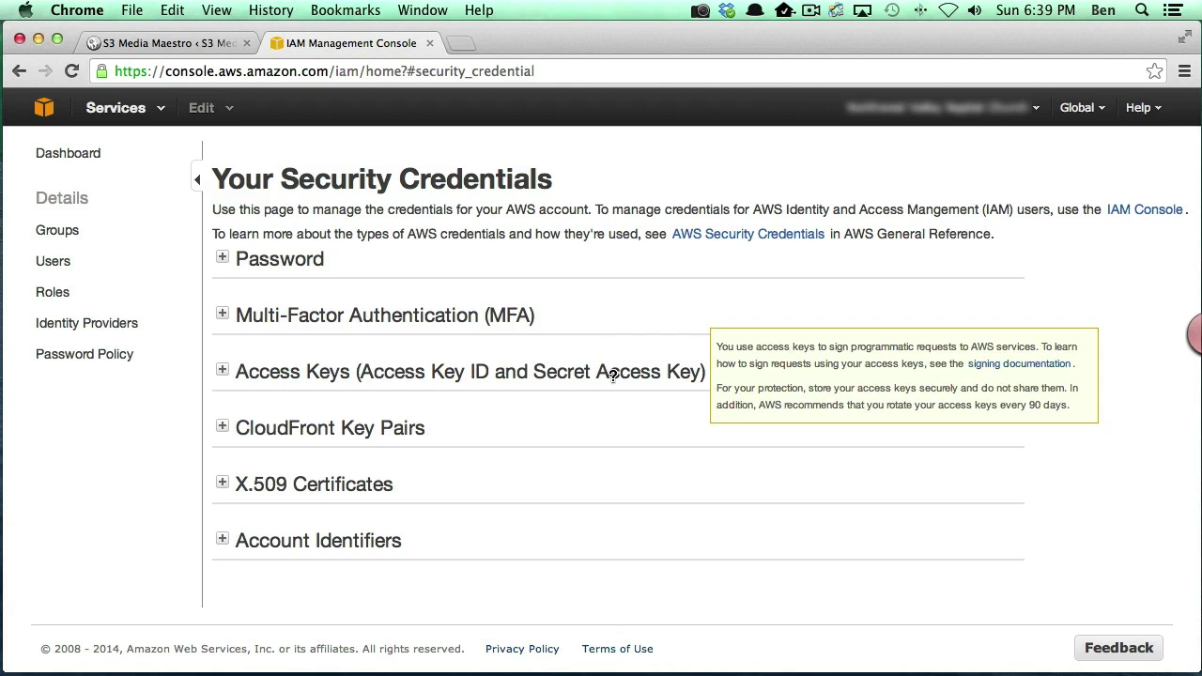
{"action": "left_click", "coordinate": [223, 370]}
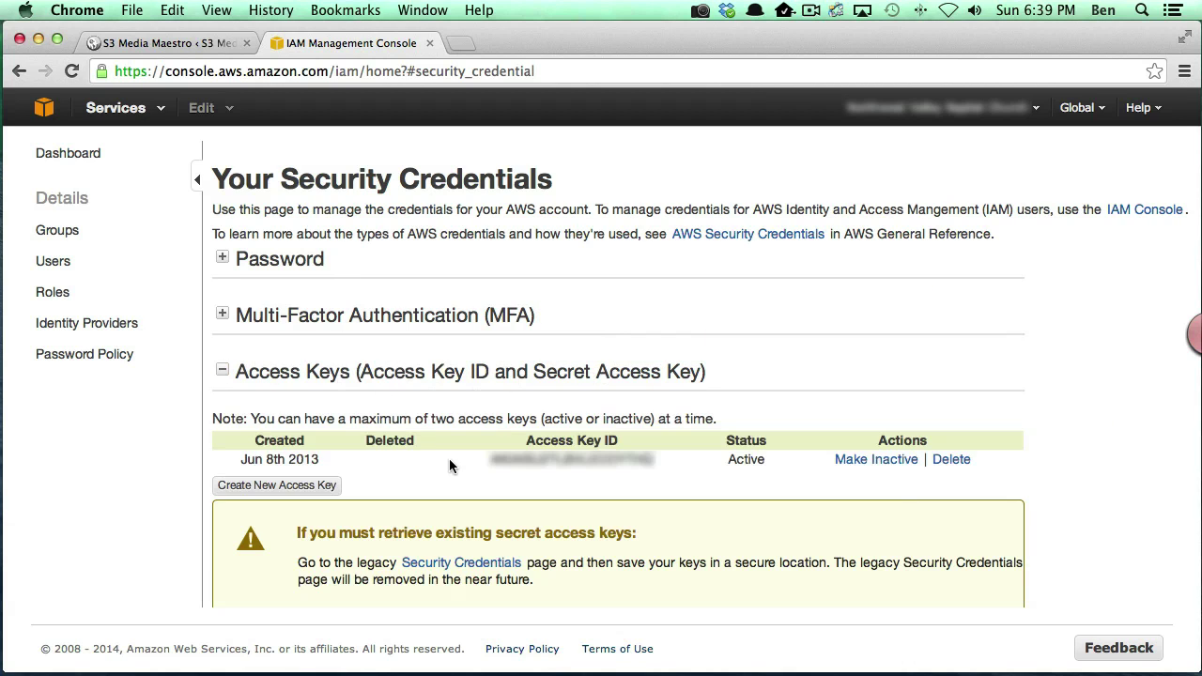
{"action": "left_click", "coordinate": [278, 486]}
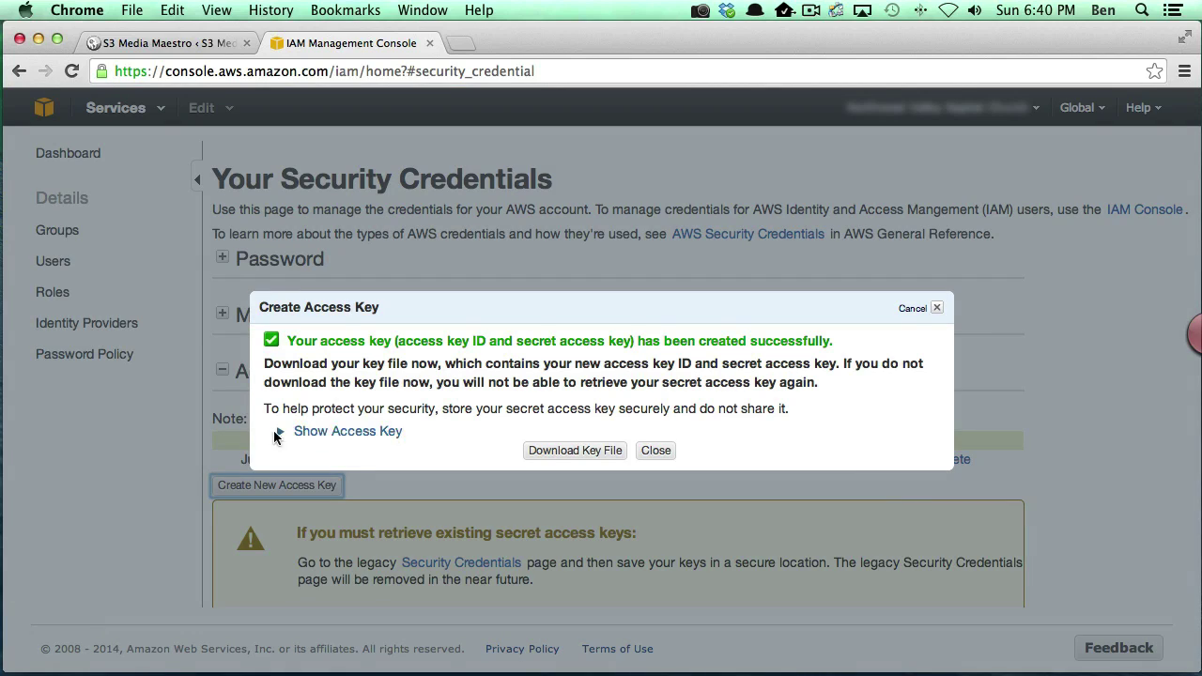
{"action": "left_click", "coordinate": [330, 432]}
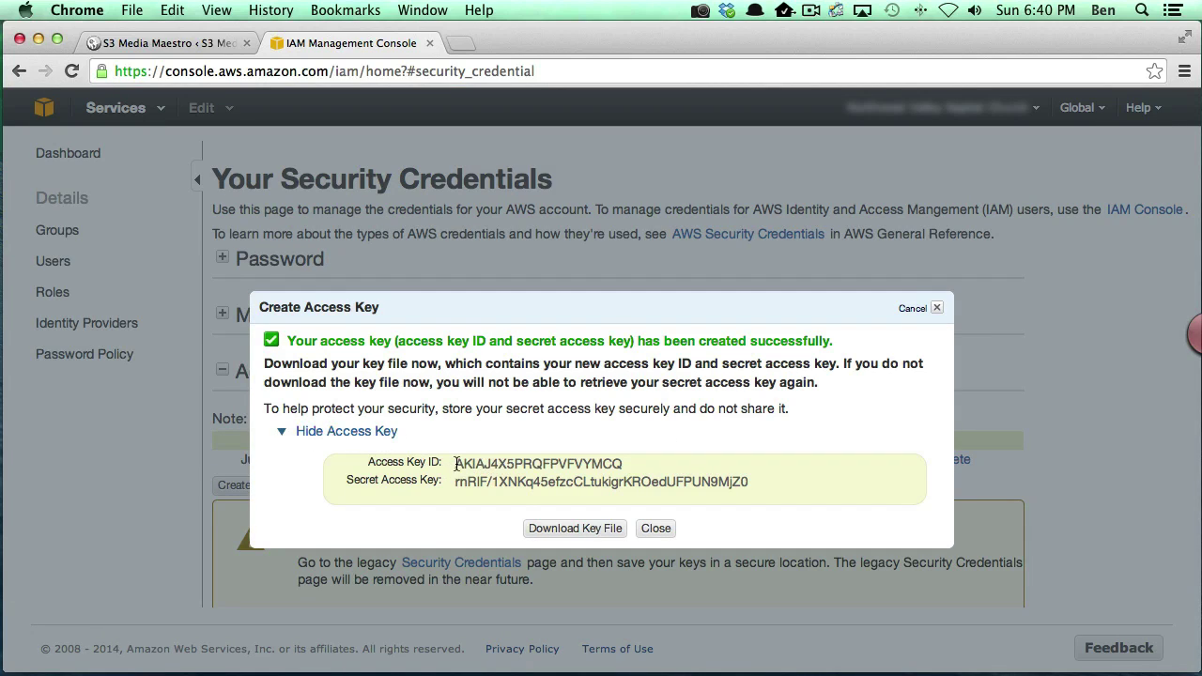
{"action": "left_click_drag", "start_coordinate": [457, 463], "coordinate": [631, 463]}
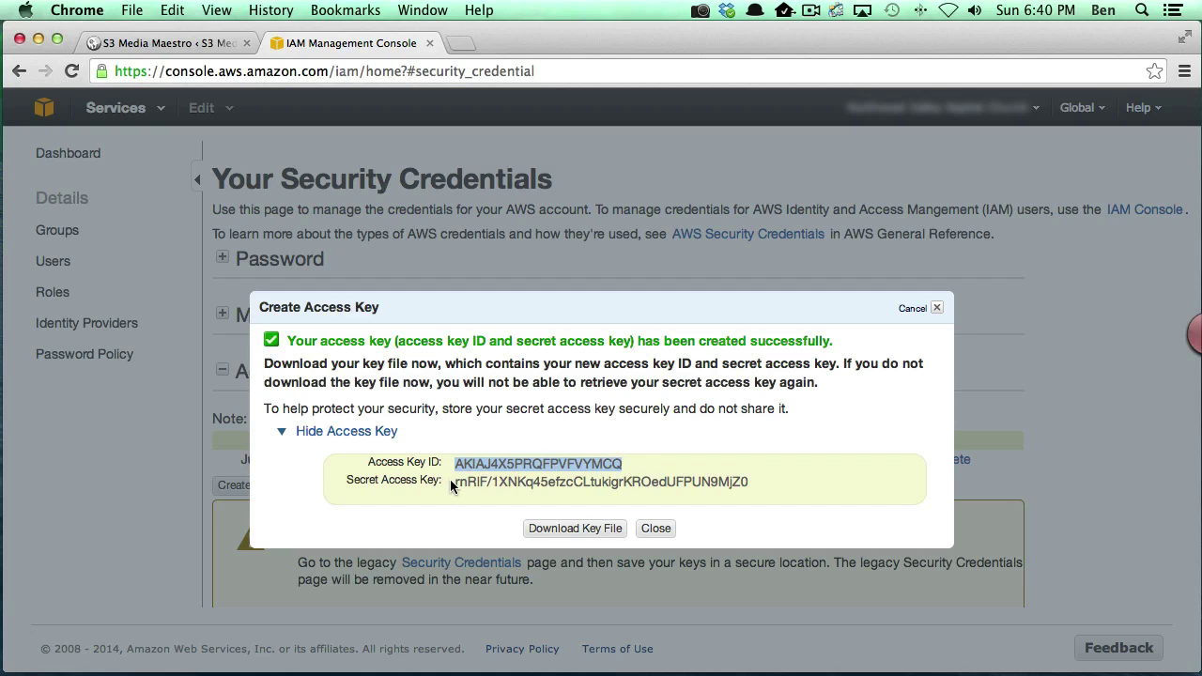
{"action": "left_click_drag", "start_coordinate": [453, 481], "coordinate": [757, 479]}
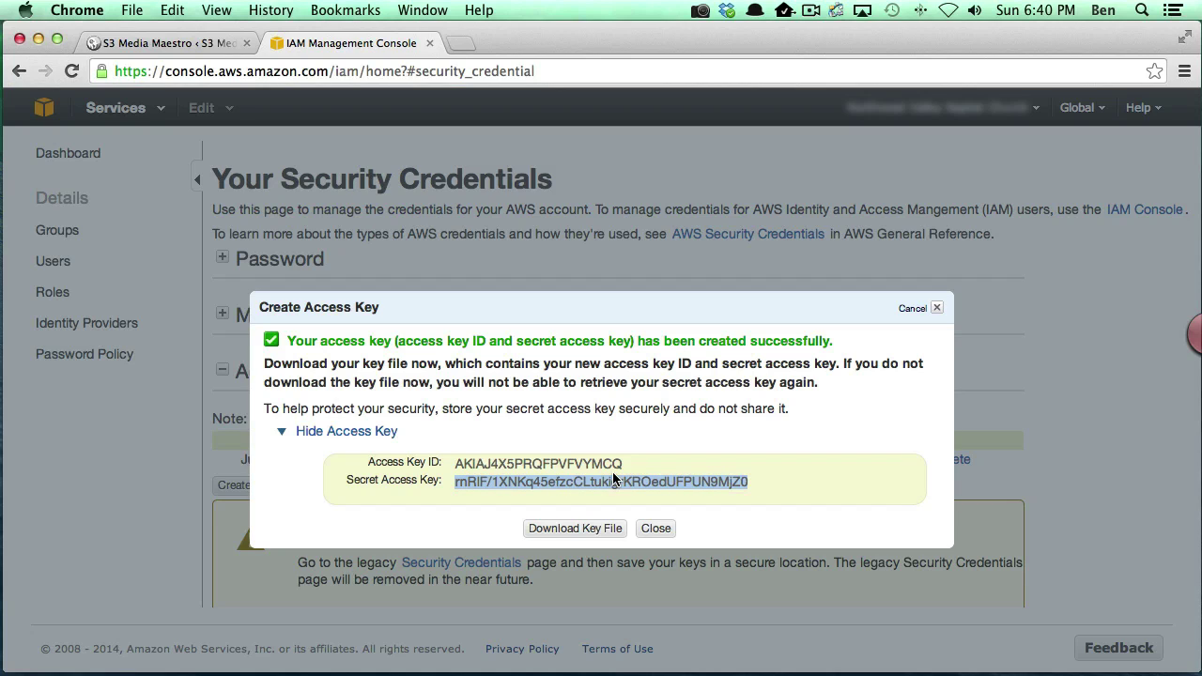
- Copy the new access key ID from AWS into the plugin's Amazon S3 Access Key field
{"action": "double_click", "coordinate": [588, 464]}
{"action": "key", "text": "super+c"}
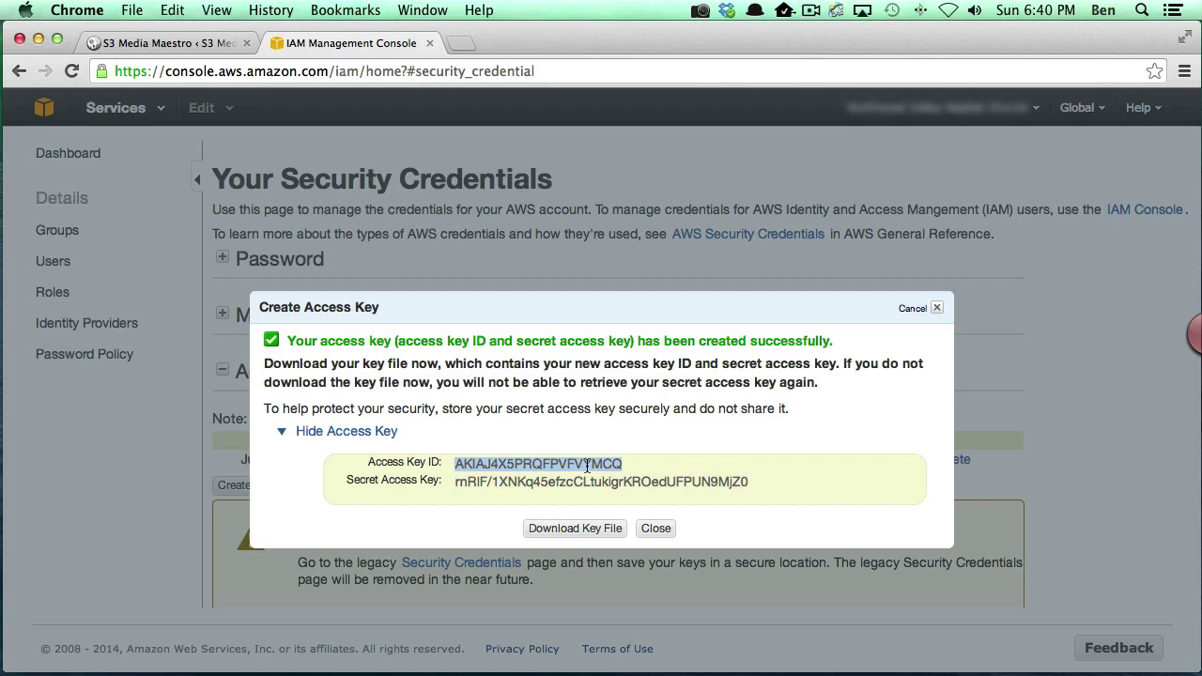
{"action": "left_click", "coordinate": [154, 44]}
{"action": "left_click", "coordinate": [460, 290]}
{"action": "key", "text": "super+v"}
- Copy the secret access key from AWS into the plugin's Amazon S3 Secret Key field
{"action": "left_click", "coordinate": [293, 44]}
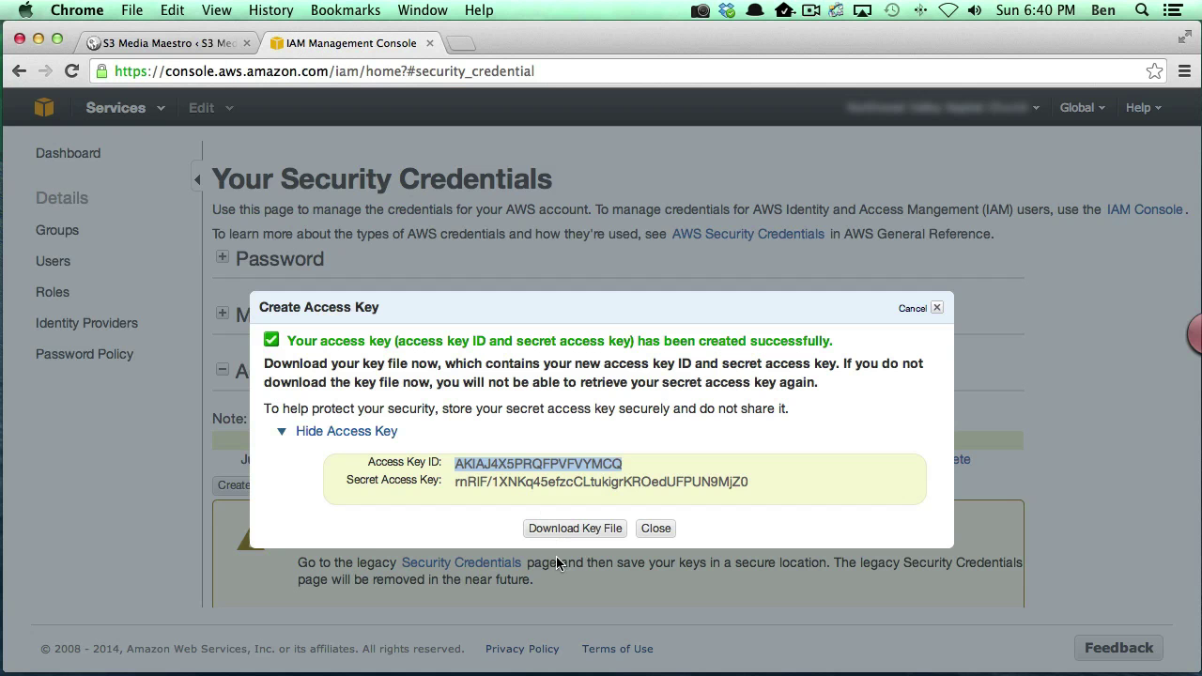
{"action": "double_click", "coordinate": [569, 481]}
{"action": "left_click_drag", "start_coordinate": [749, 482], "coordinate": [457, 481]}
{"action": "key", "text": "cmd+c"}
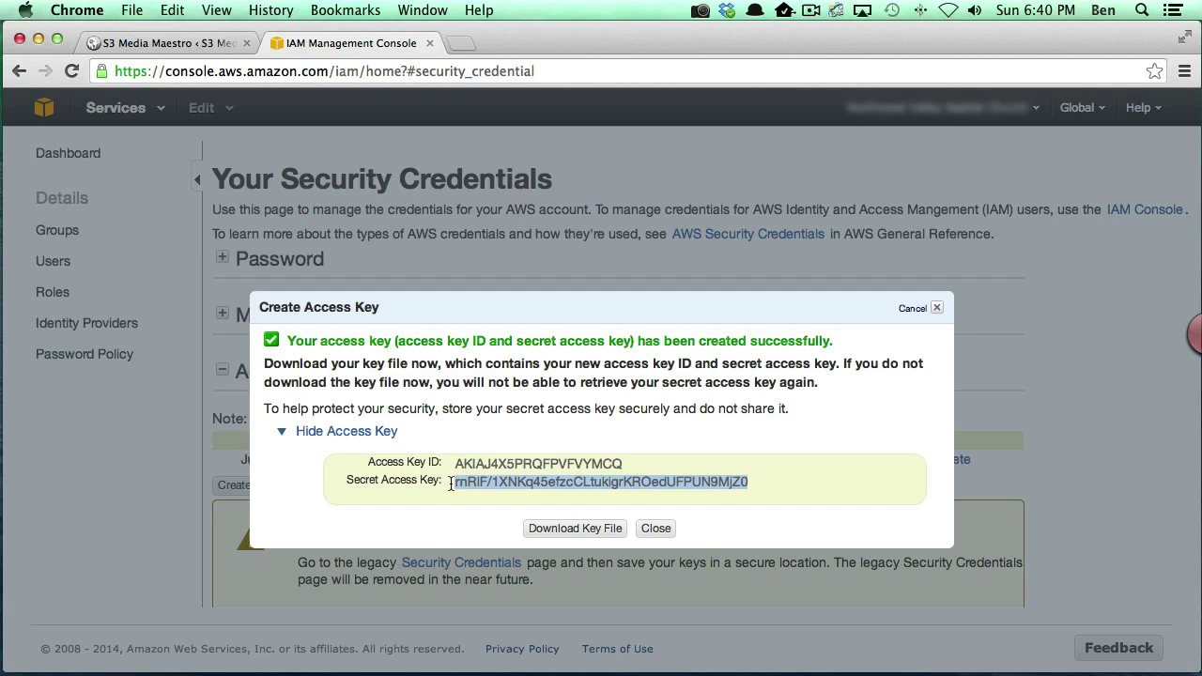
{"action": "left_click", "coordinate": [185, 44]}
{"action": "left_click", "coordinate": [429, 381]}
{"action": "key", "text": "cmd+v"}
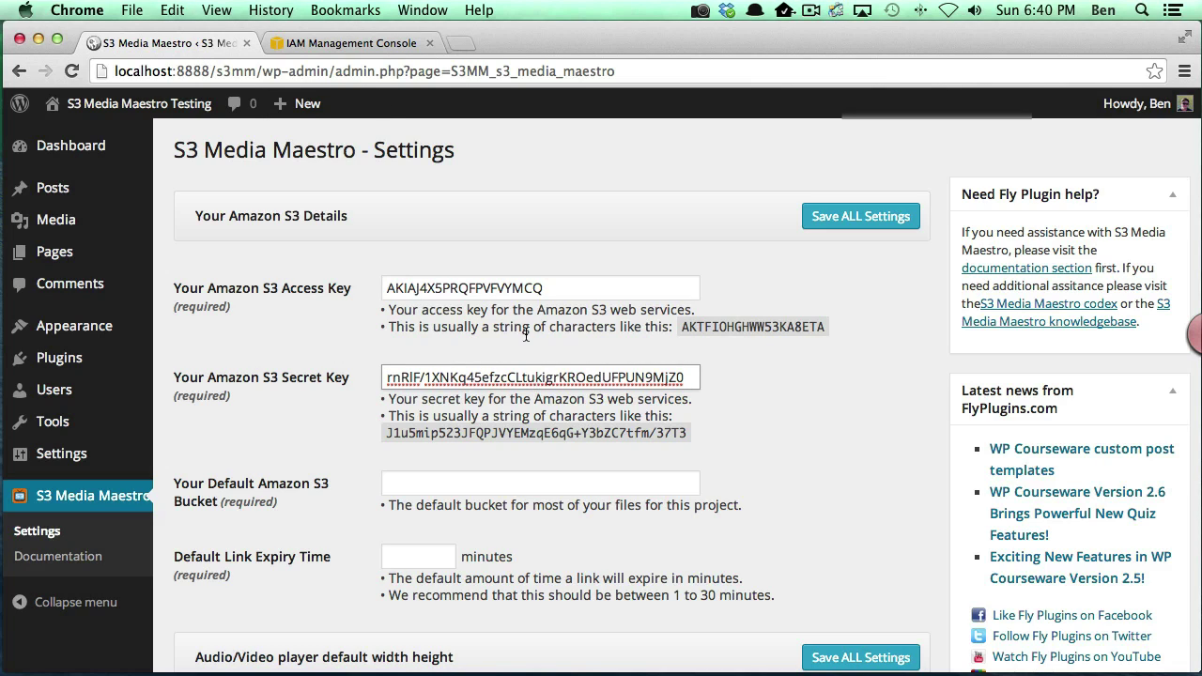
- Close the AWS Create Access Key dialog without downloading the key file, and return to the plugin settings
{"action": "left_click", "coordinate": [362, 47]}
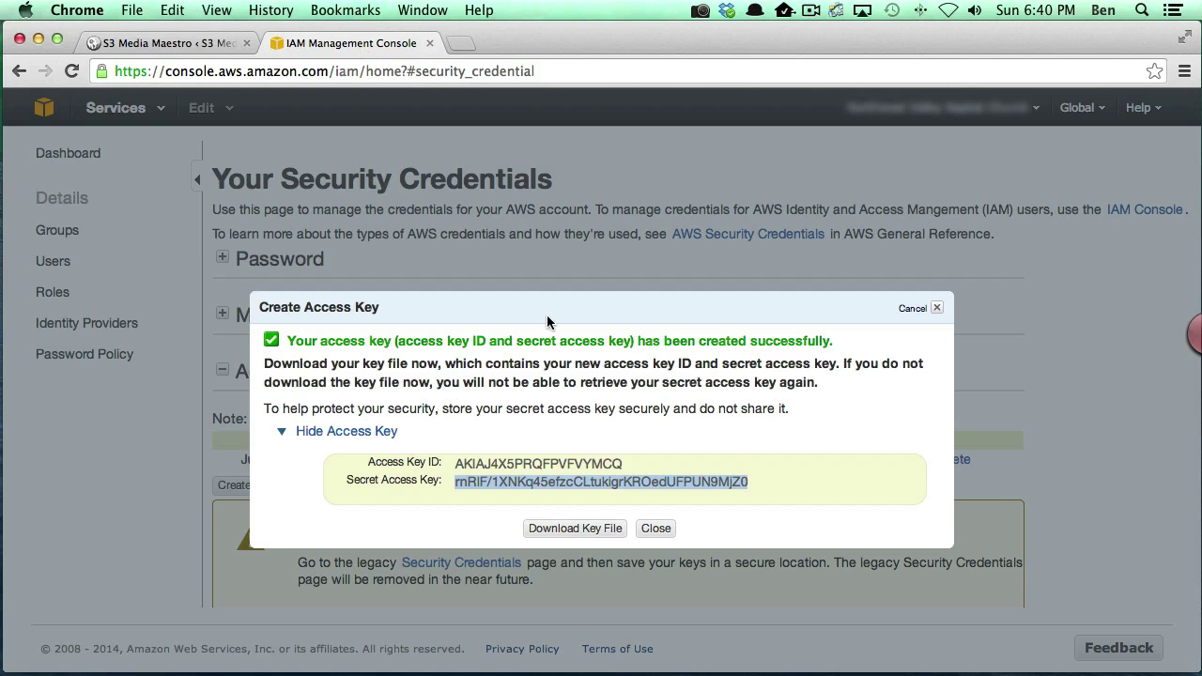
{"action": "left_click", "coordinate": [655, 529]}
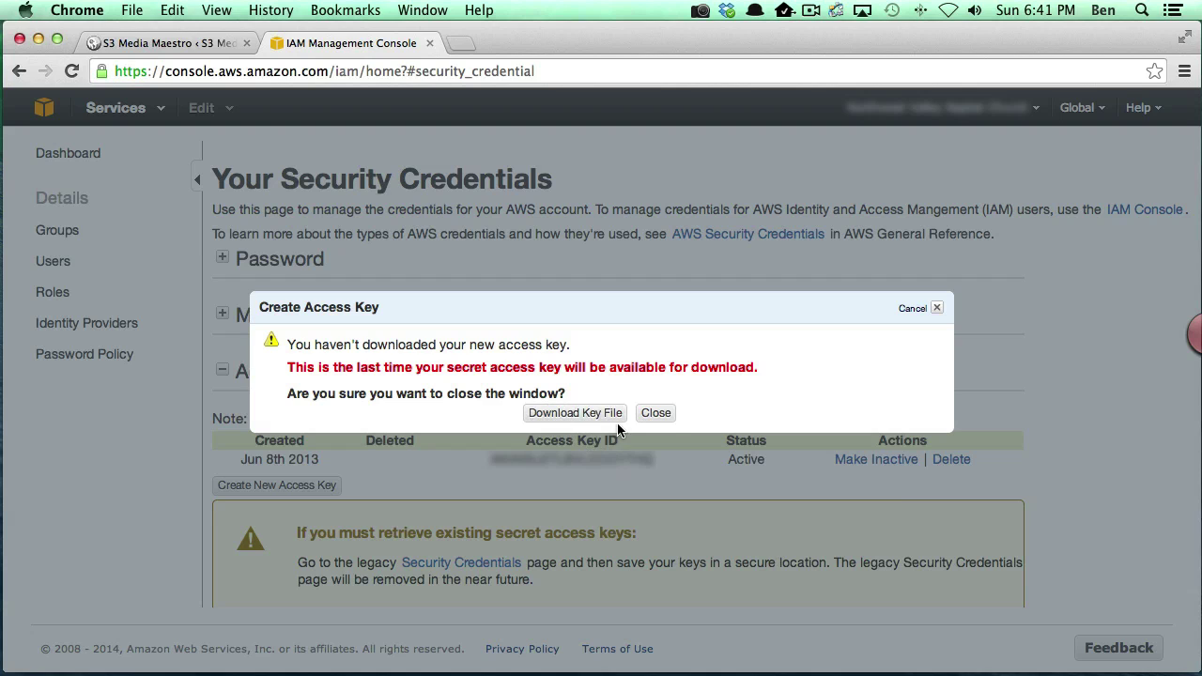
{"action": "left_click", "coordinate": [658, 416]}
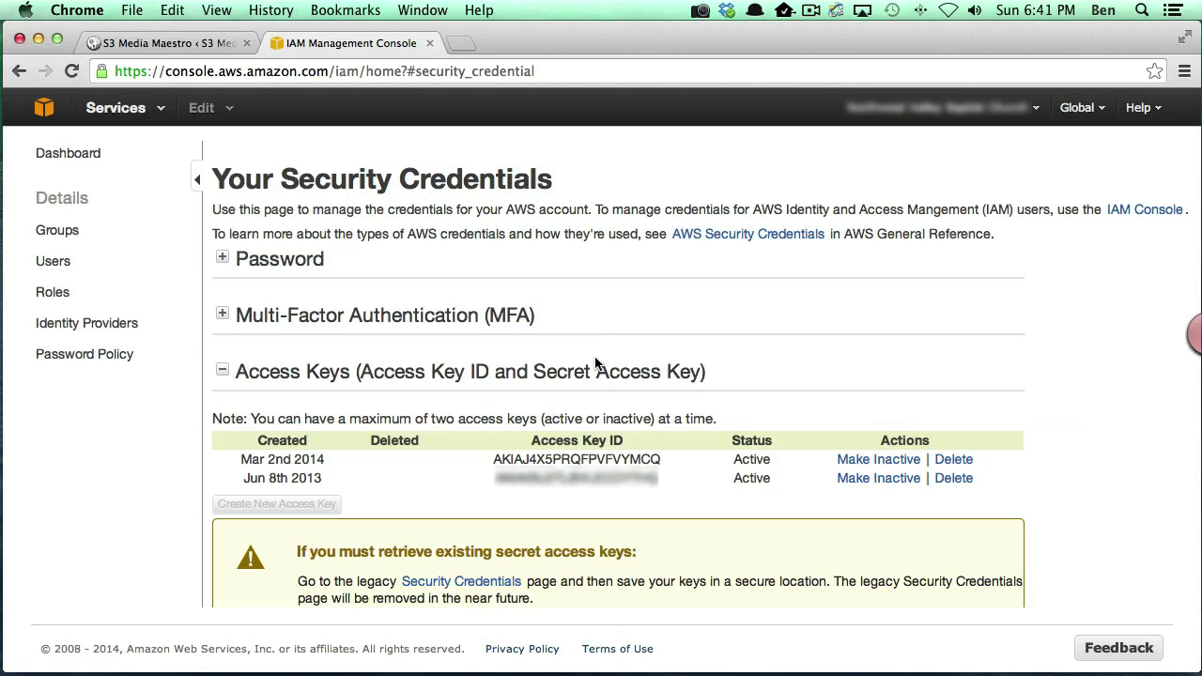
{"action": "mouse_move", "coordinate": [600, 355]}
{"action": "left_click_drag", "start_coordinate": [532, 440], "coordinate": [624, 441]}
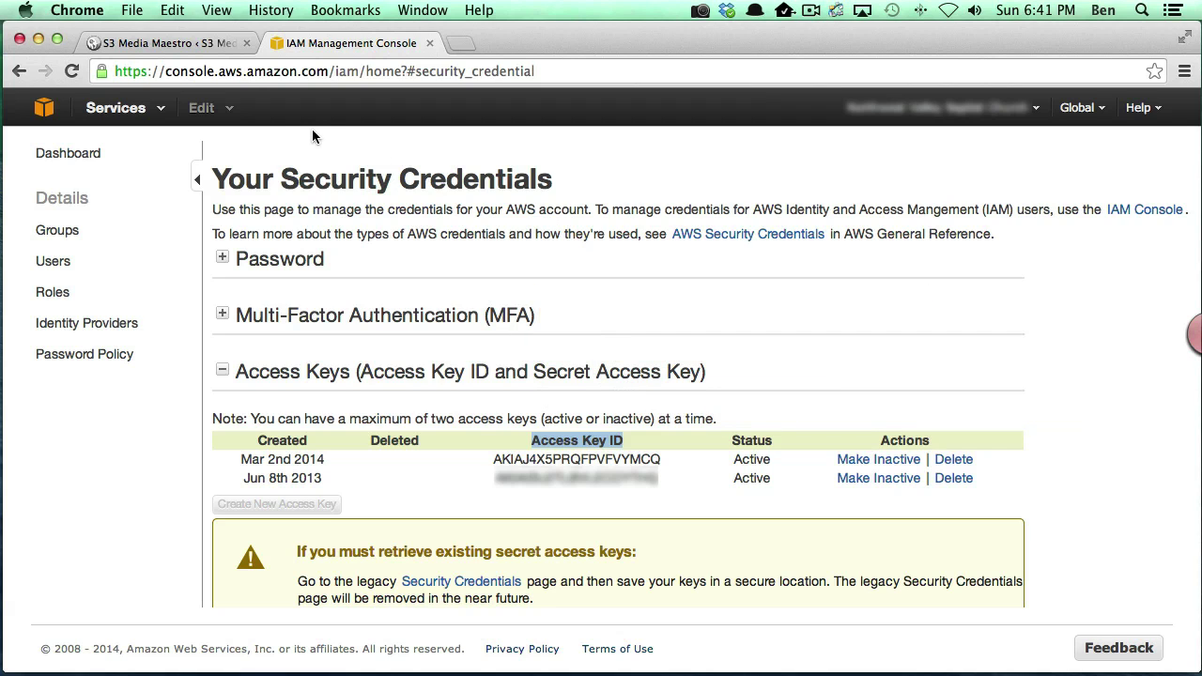
{"action": "left_click", "coordinate": [184, 44]}
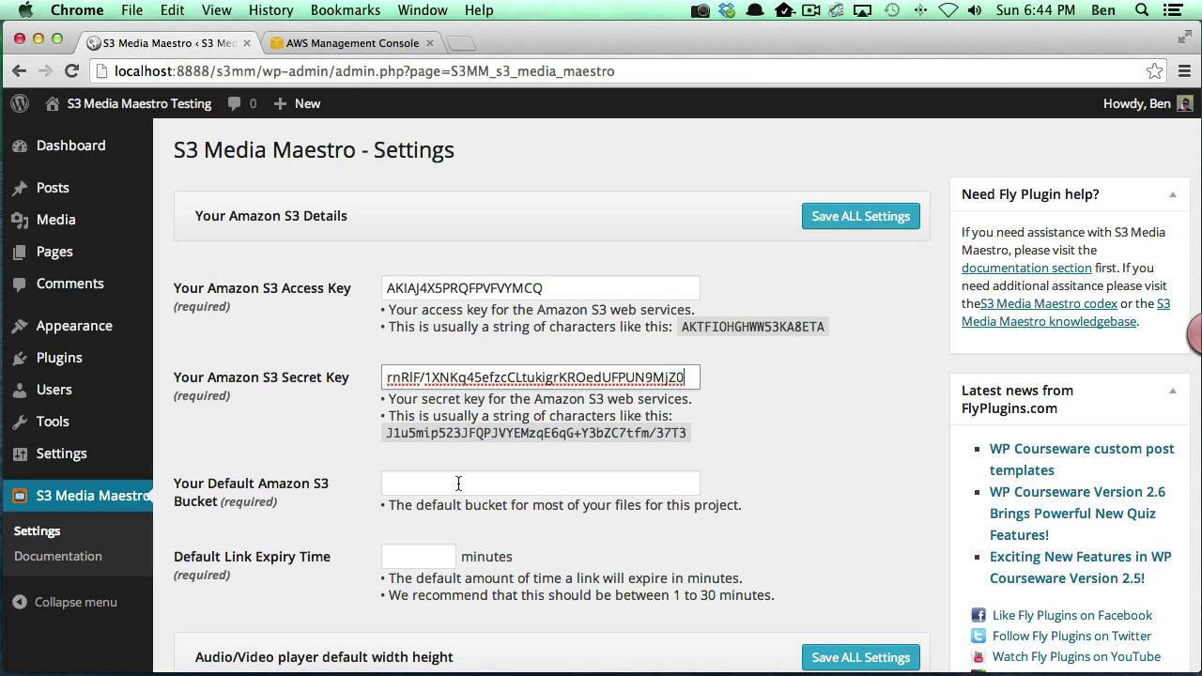
- Open S3 in the AWS console and create a bucket named flyplugins in the US Standard region
{"action": "left_click", "coordinate": [301, 44]}
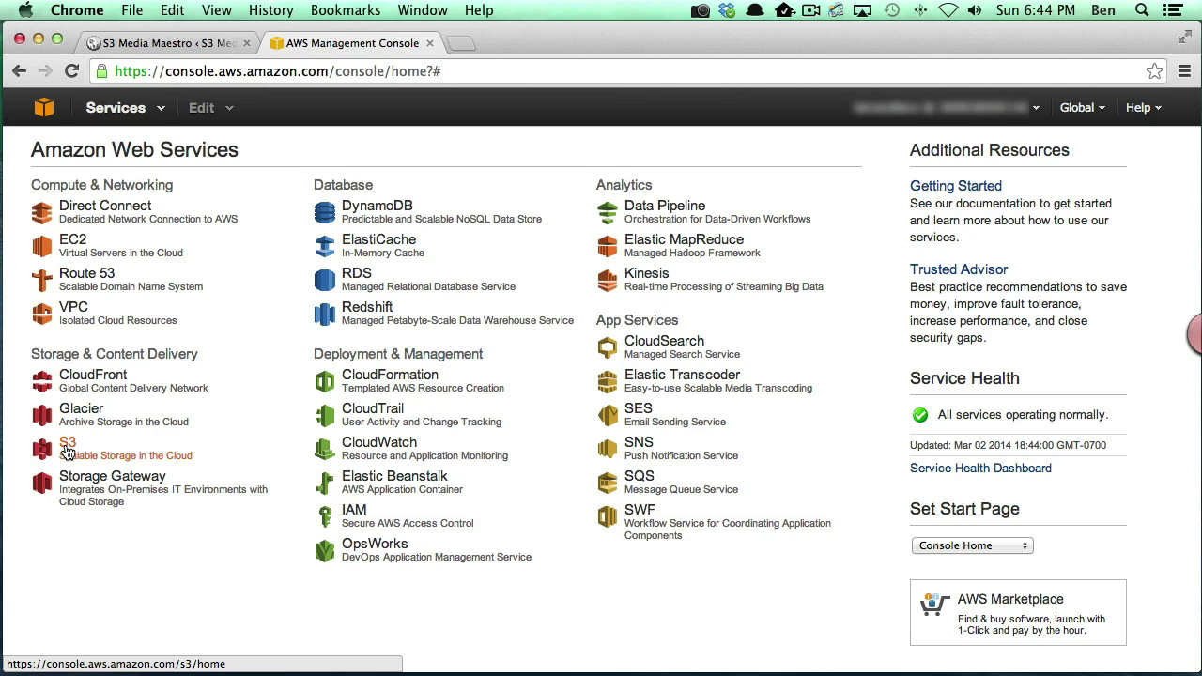
{"action": "left_click", "coordinate": [68, 451]}
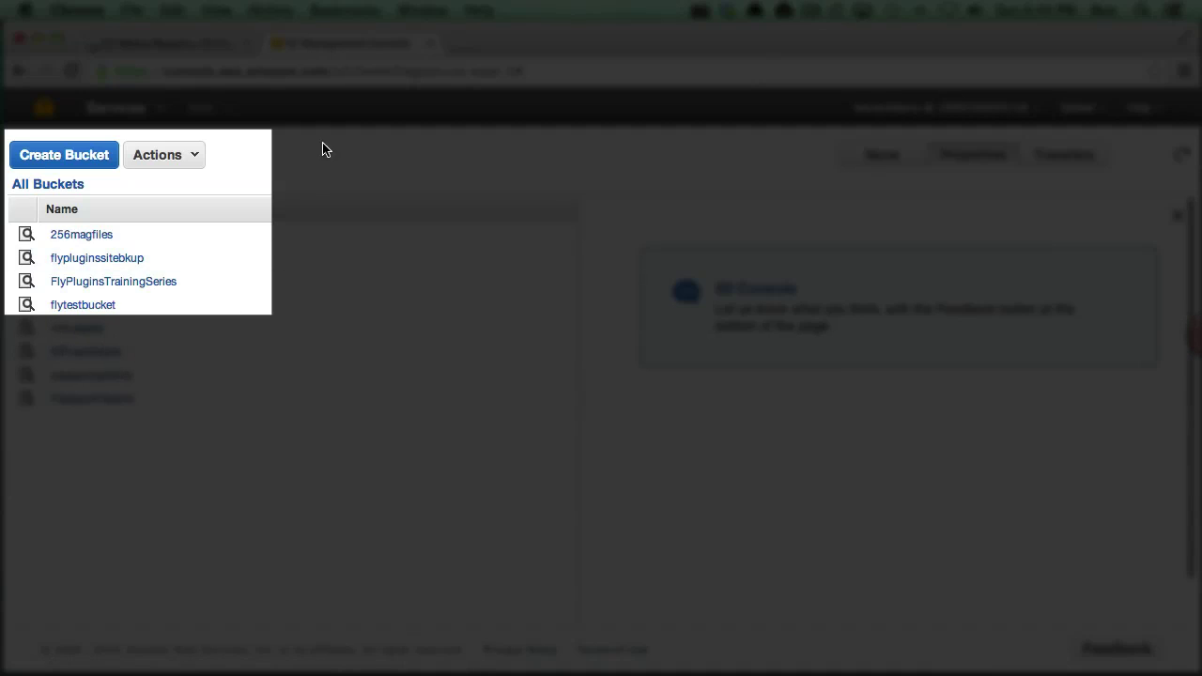
{"action": "left_click", "coordinate": [67, 162]}
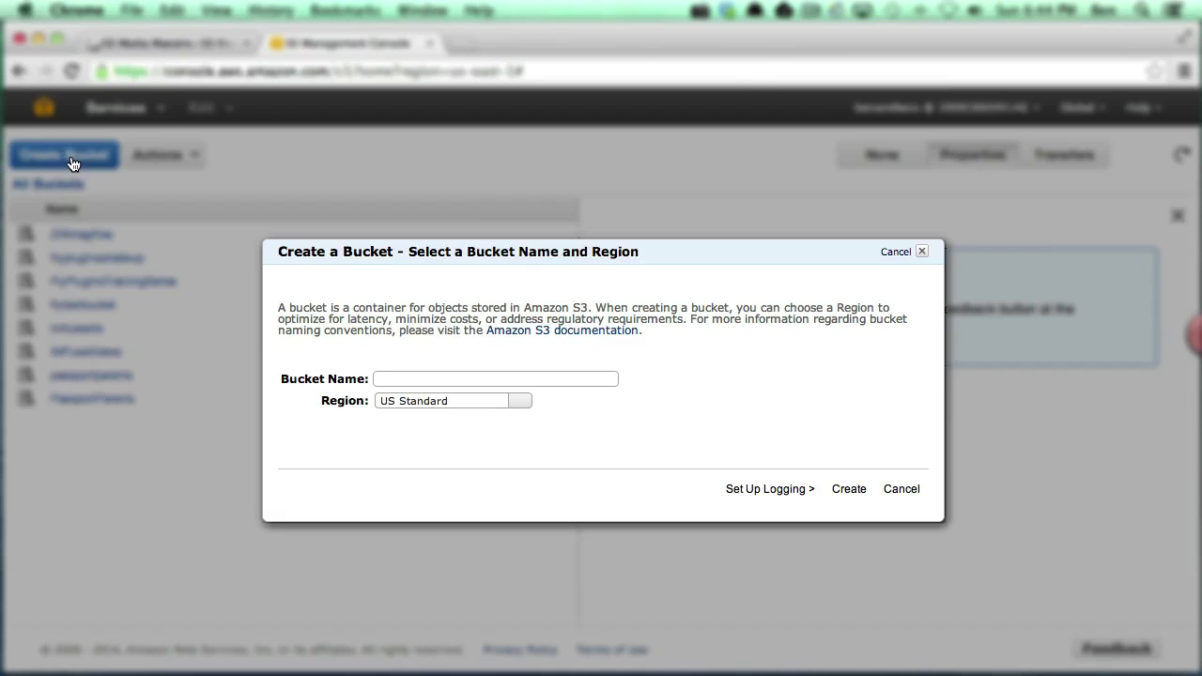
{"action": "left_click", "coordinate": [452, 378]}
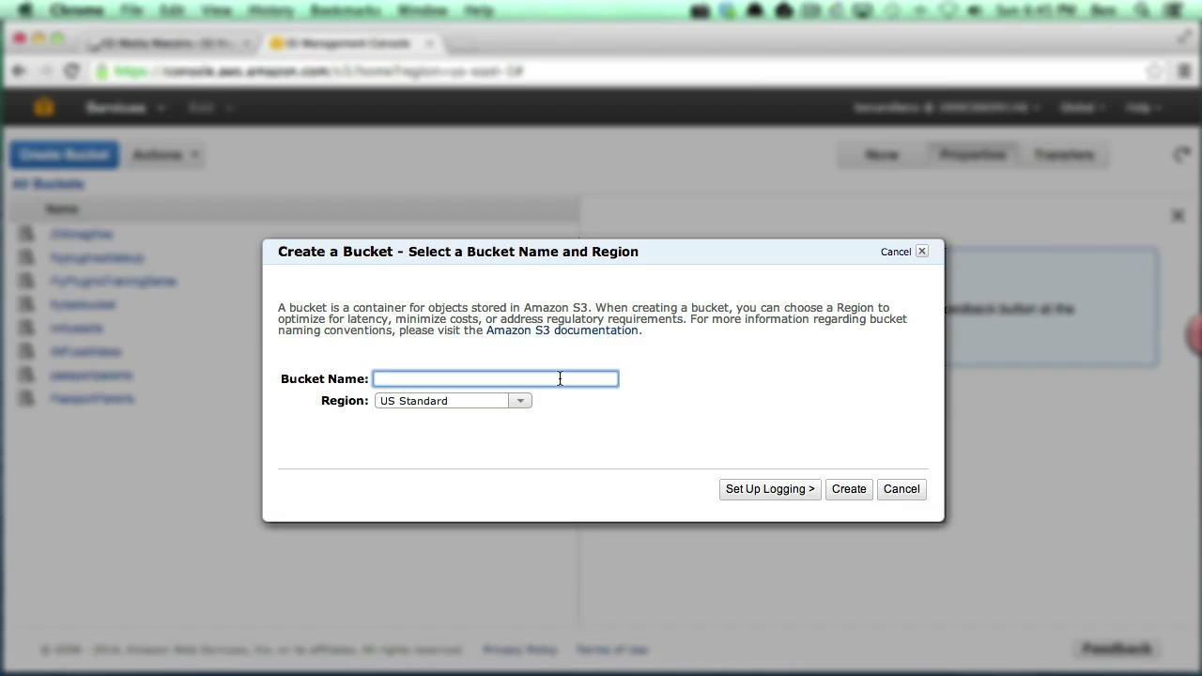
{"action": "type", "text": "flyplugins"}
{"action": "left_click", "coordinate": [523, 404]}
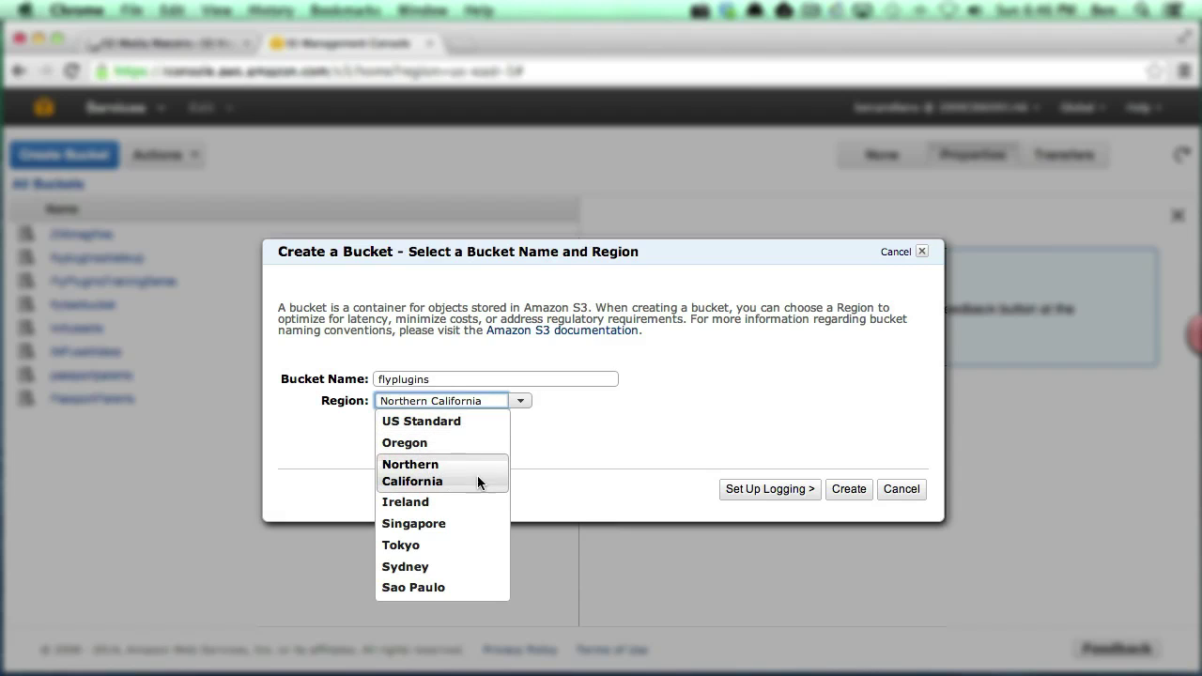
{"action": "left_click", "coordinate": [433, 422]}
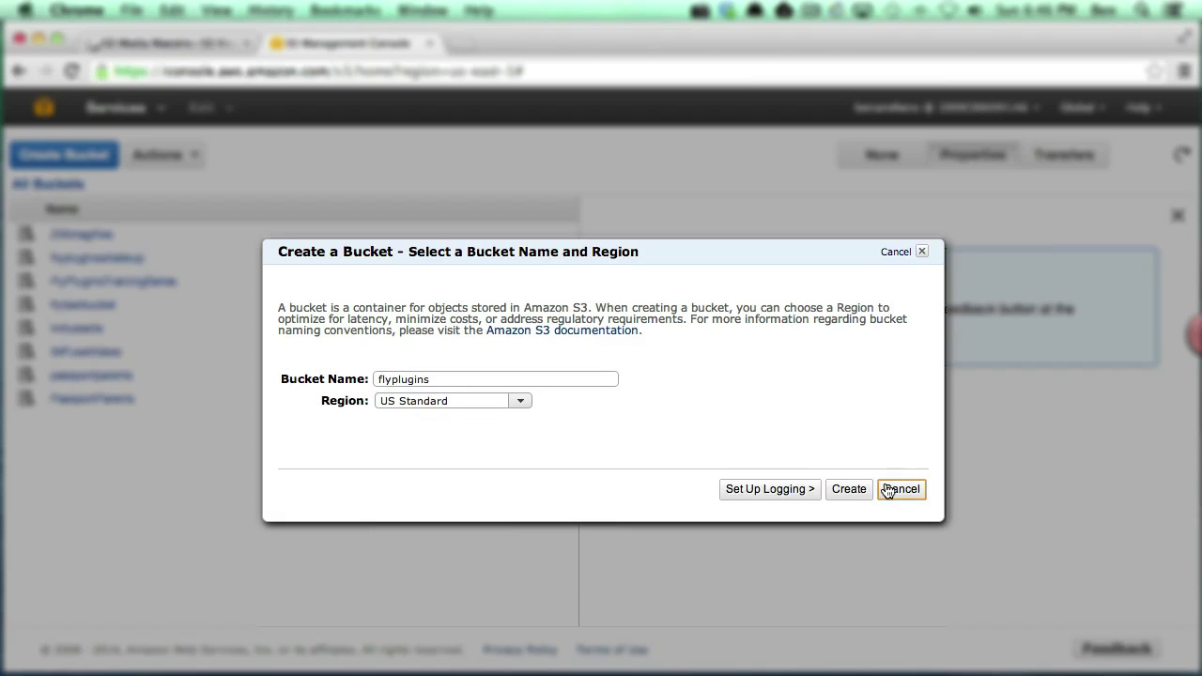
{"action": "left_click", "coordinate": [851, 490]}
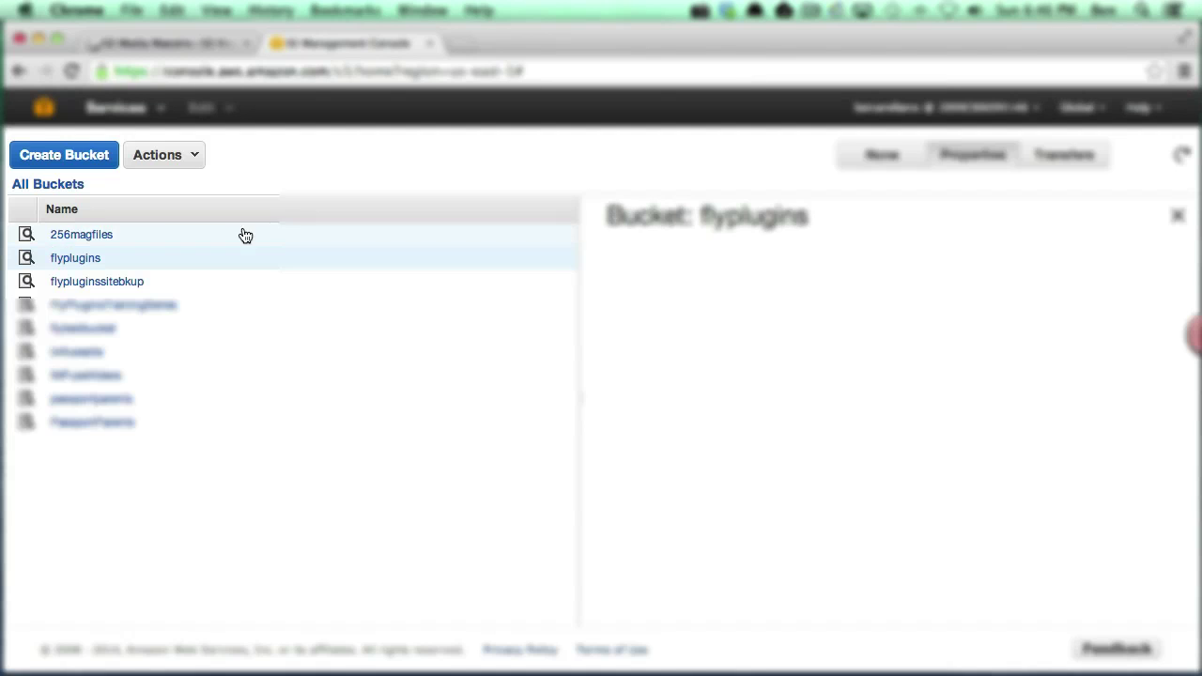
- Open the new flyplugins bucket, then return to the plugin settings and set the default bucket to flyplugins and link expiry to 10 minutes
{"action": "left_click", "coordinate": [90, 263]}
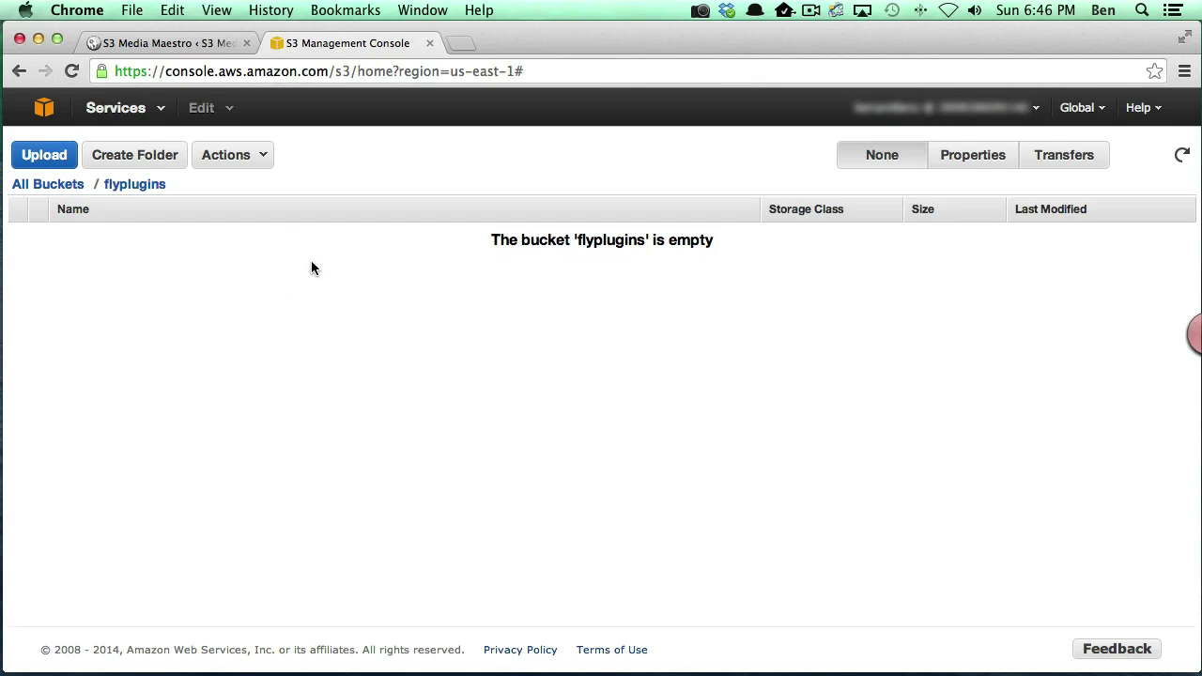
{"action": "left_click", "coordinate": [155, 43]}
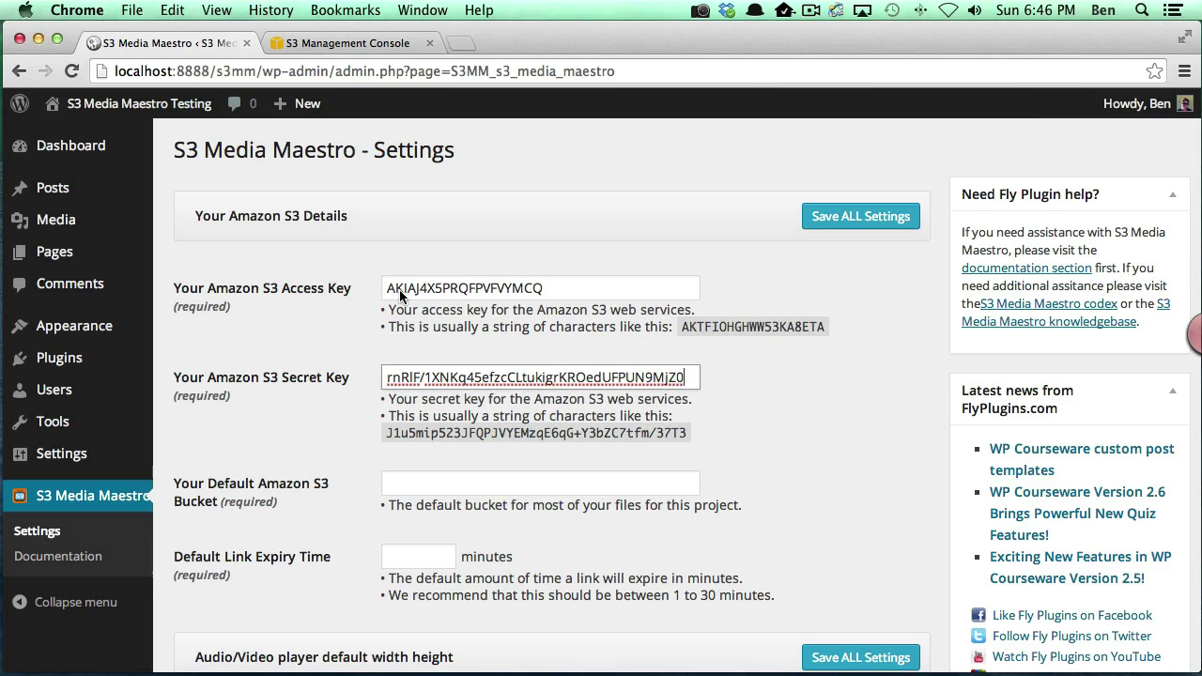
{"action": "left_click", "coordinate": [440, 484]}
{"action": "type", "text": "flyplugins"}
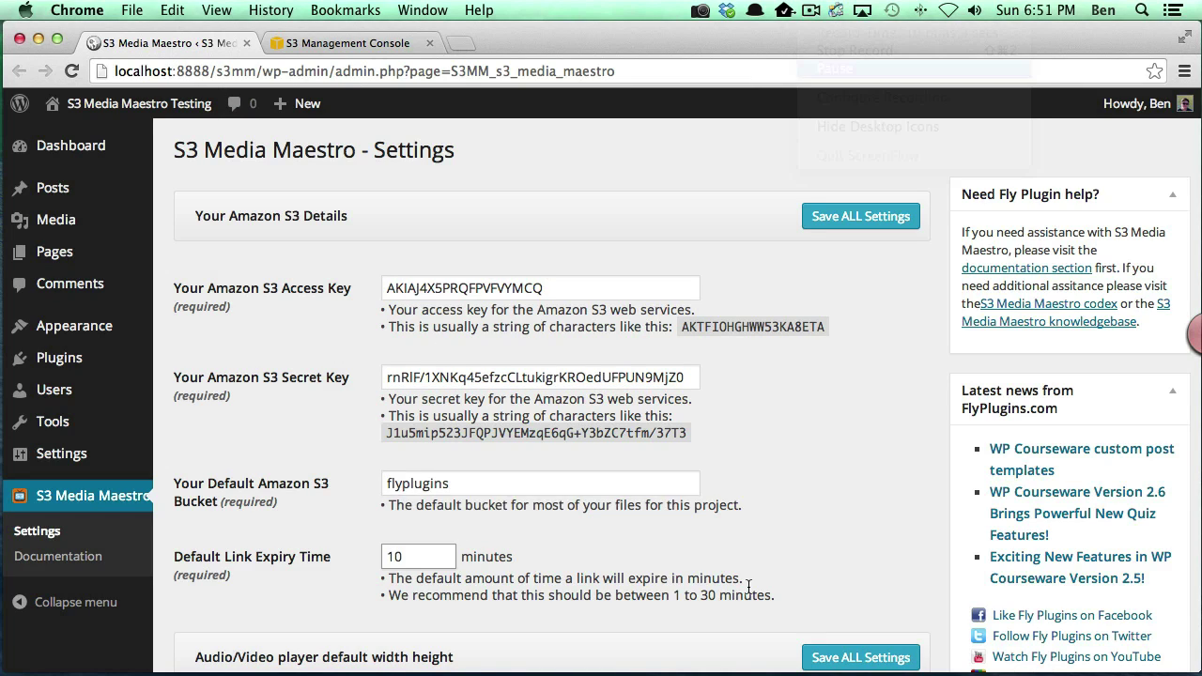
- Set the default Audio Video Width of the player to 640 in the plugin settings
{"action": "scroll", "coordinate": [752, 582], "scroll_direction": "down", "scroll_amount": 3}
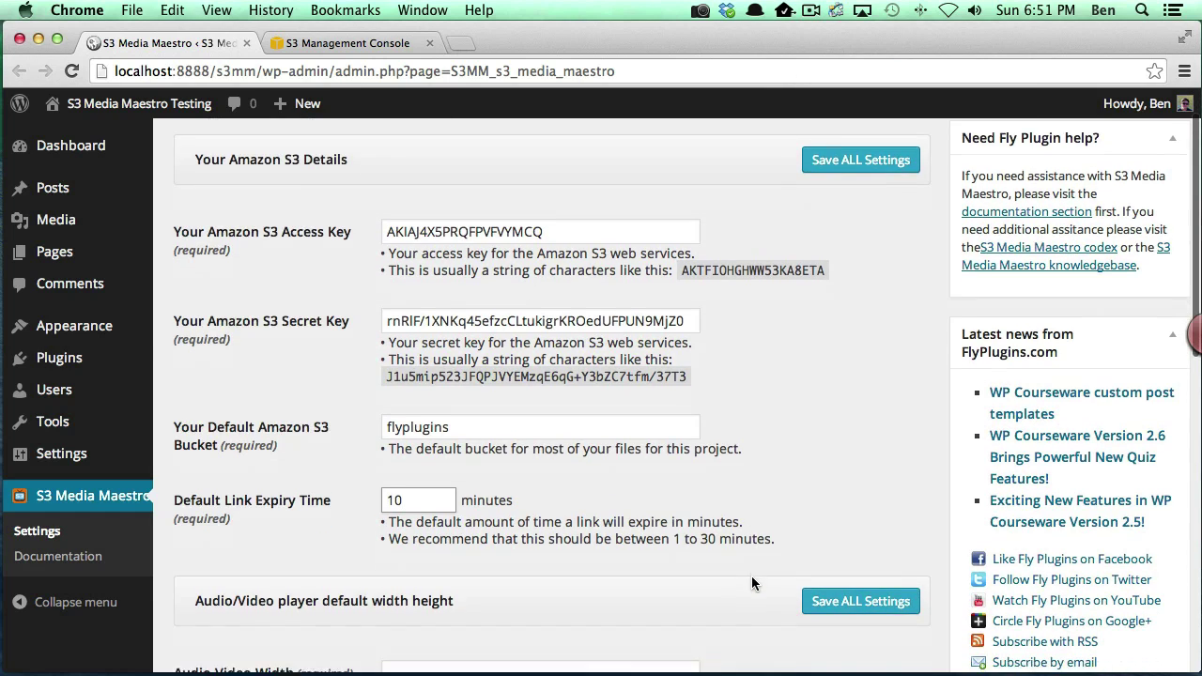
{"action": "scroll", "coordinate": [752, 582], "scroll_direction": "down", "scroll_amount": 2}
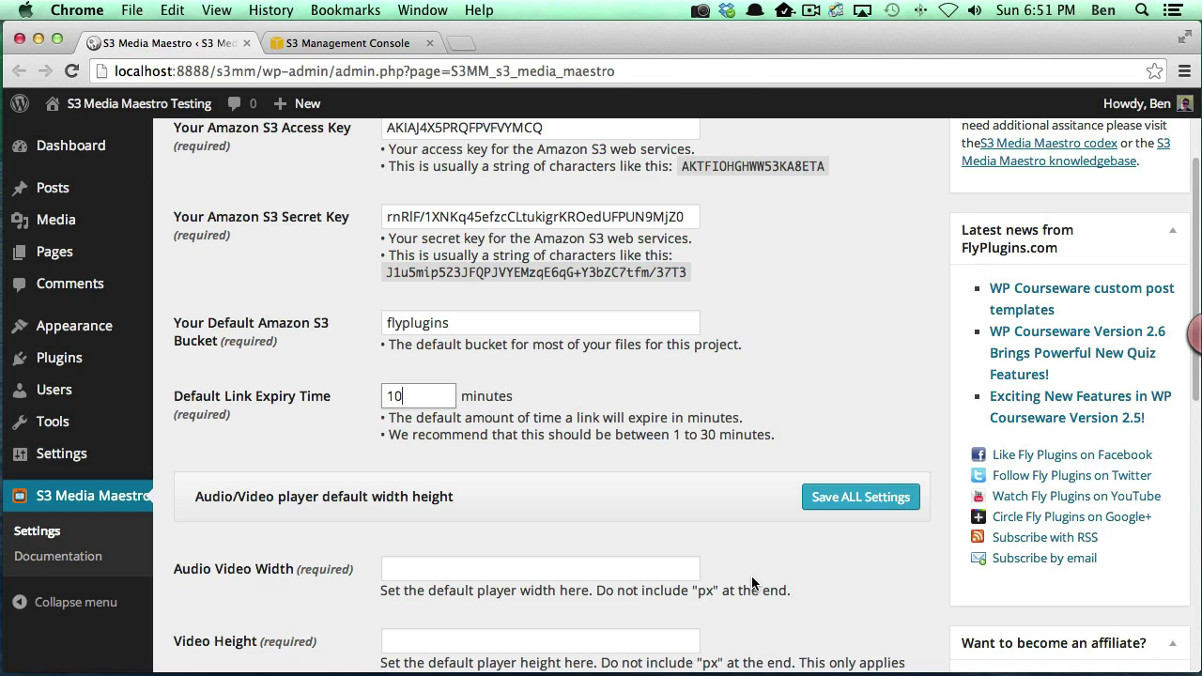
{"action": "scroll", "coordinate": [751, 582], "scroll_direction": "down", "scroll_amount": 1}
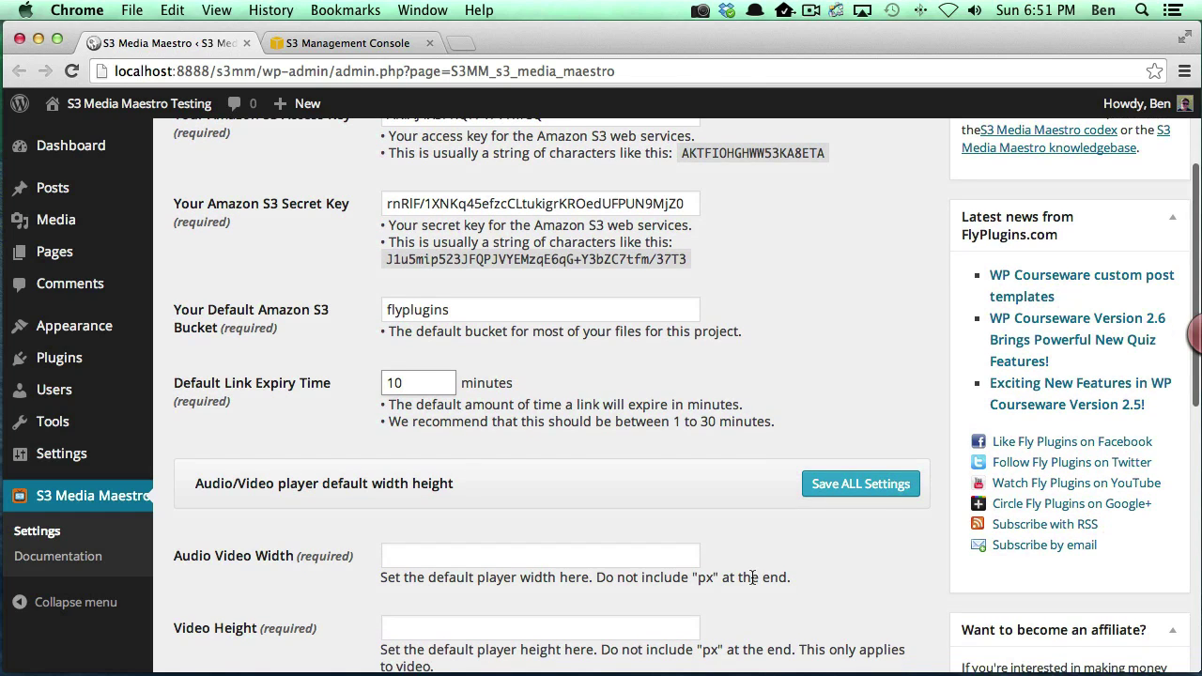
{"action": "scroll", "coordinate": [751, 576], "scroll_direction": "down", "scroll_amount": 2}
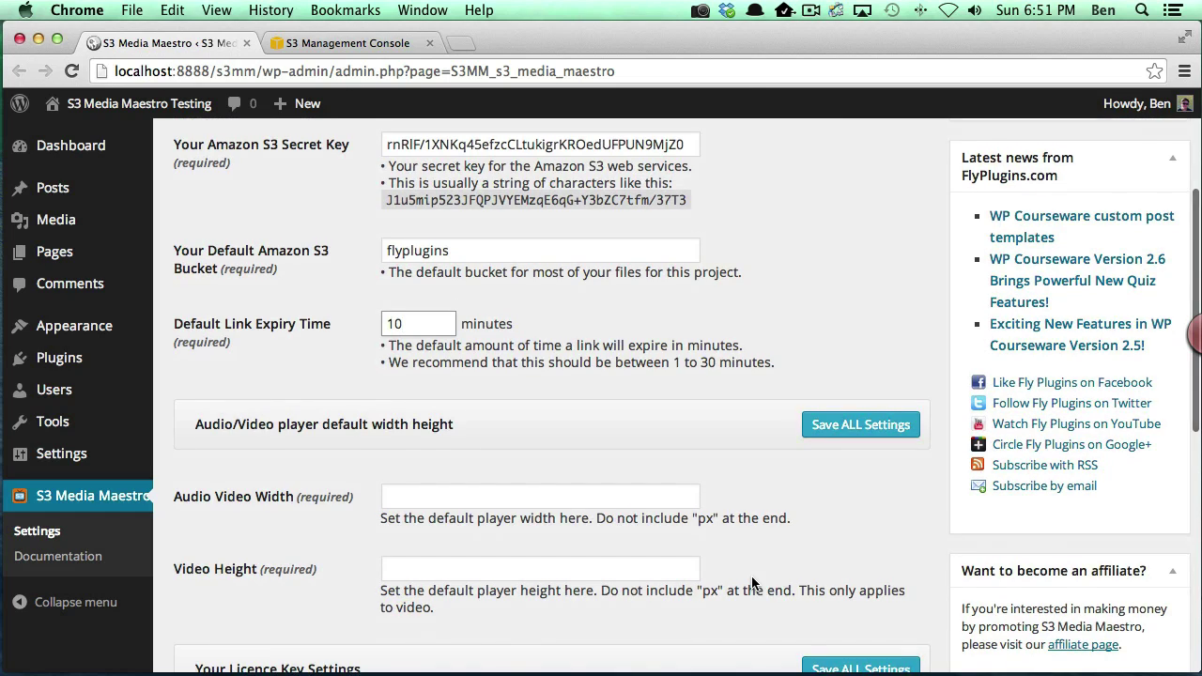
{"action": "scroll", "coordinate": [751, 577], "scroll_direction": "down", "scroll_amount": 5}
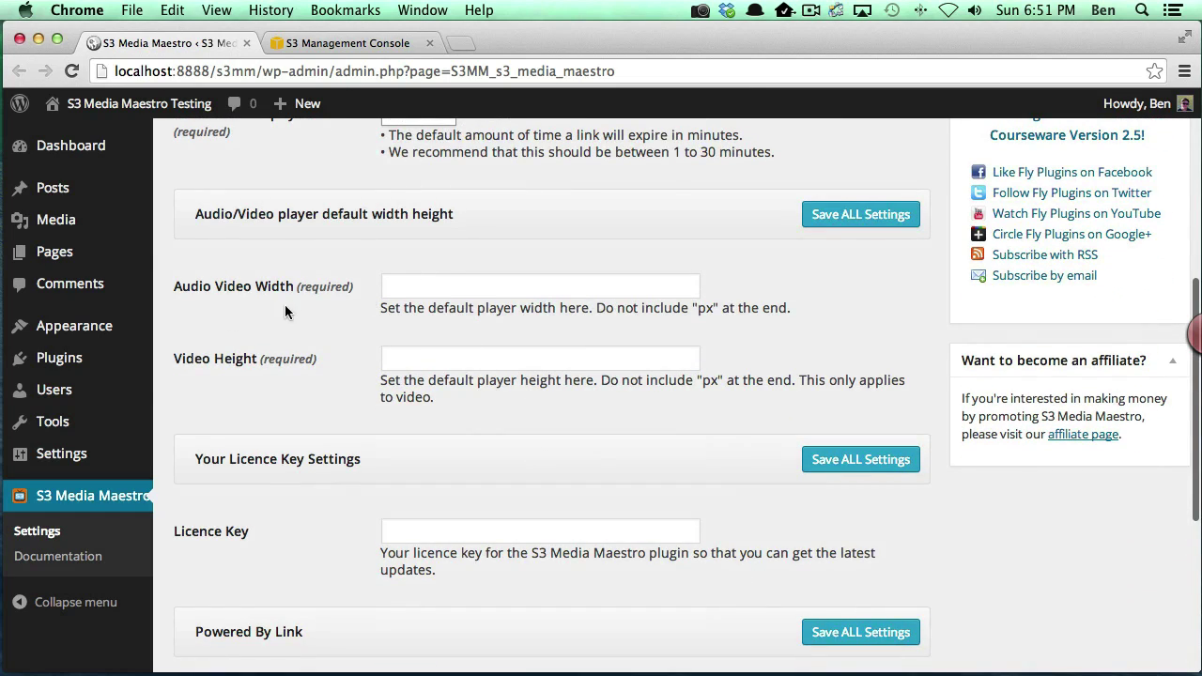
{"action": "left_click", "coordinate": [424, 285]}
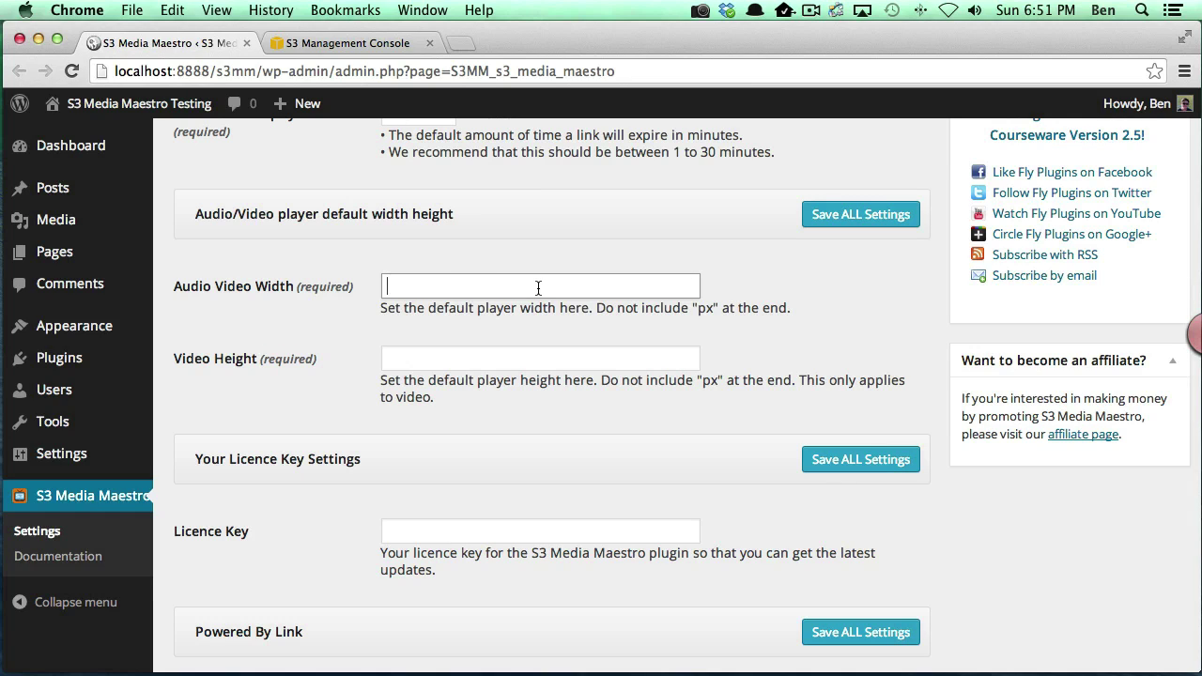
{"action": "type", "text": "640"}
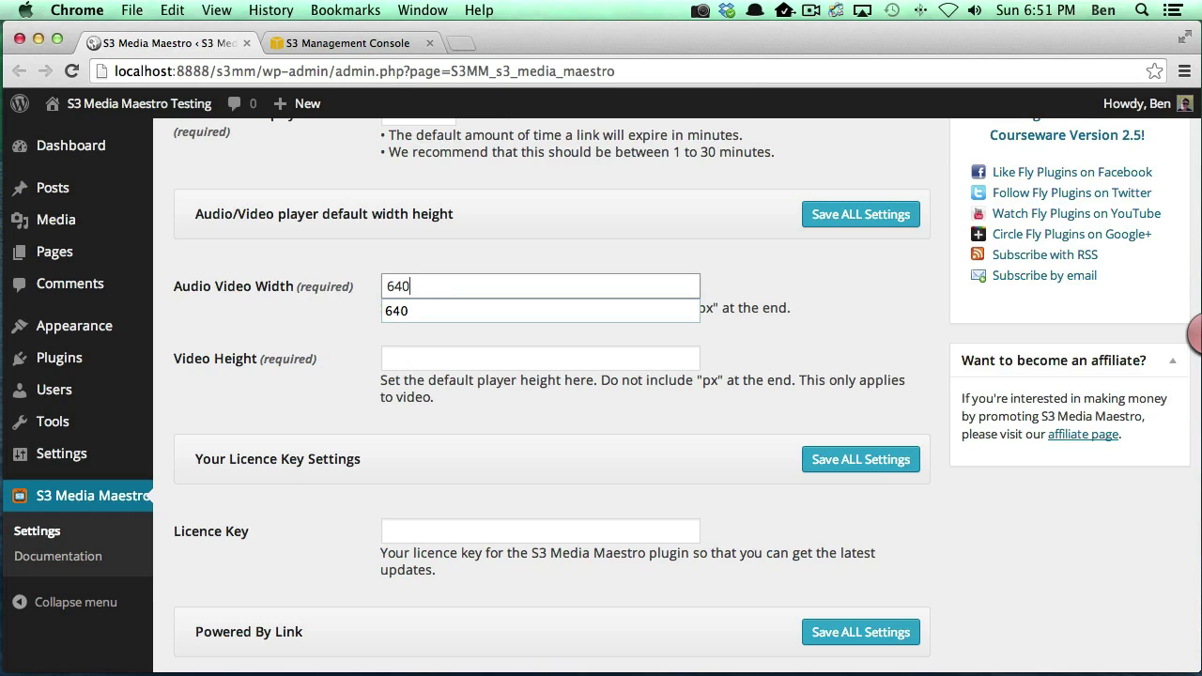
{"action": "left_click", "coordinate": [748, 333]}
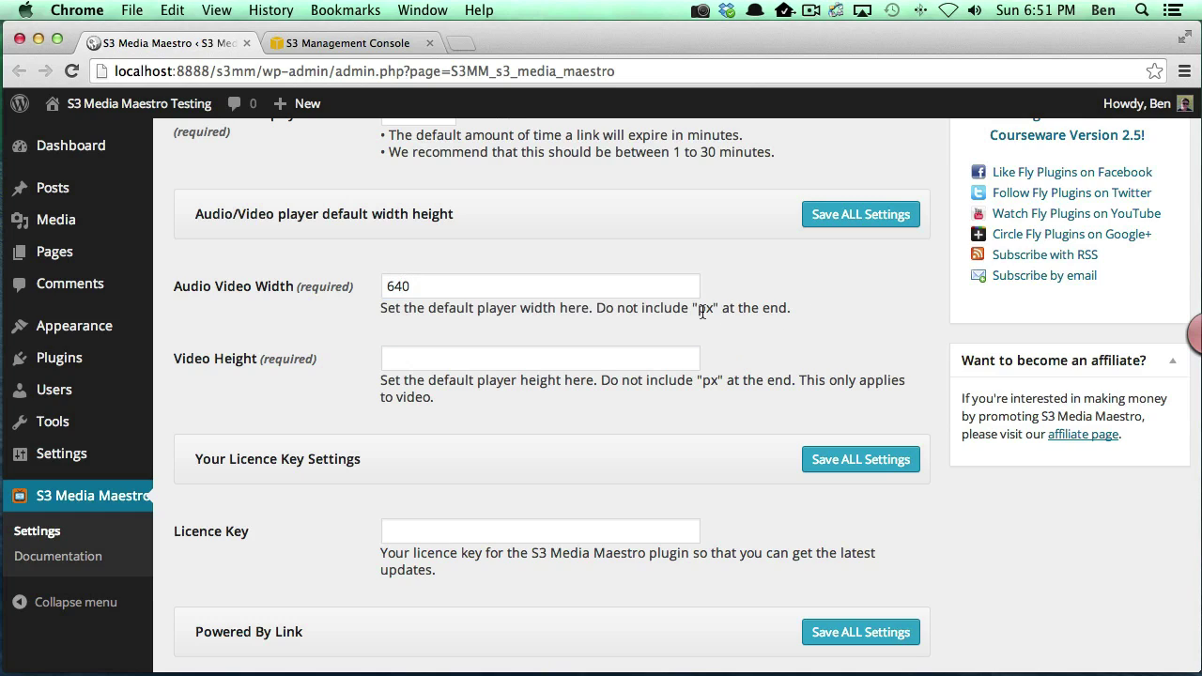
- Set the player's default Video Height to 360 in the plugin settings
{"action": "left_click", "coordinate": [435, 359]}
{"action": "left_click", "coordinate": [448, 283]}
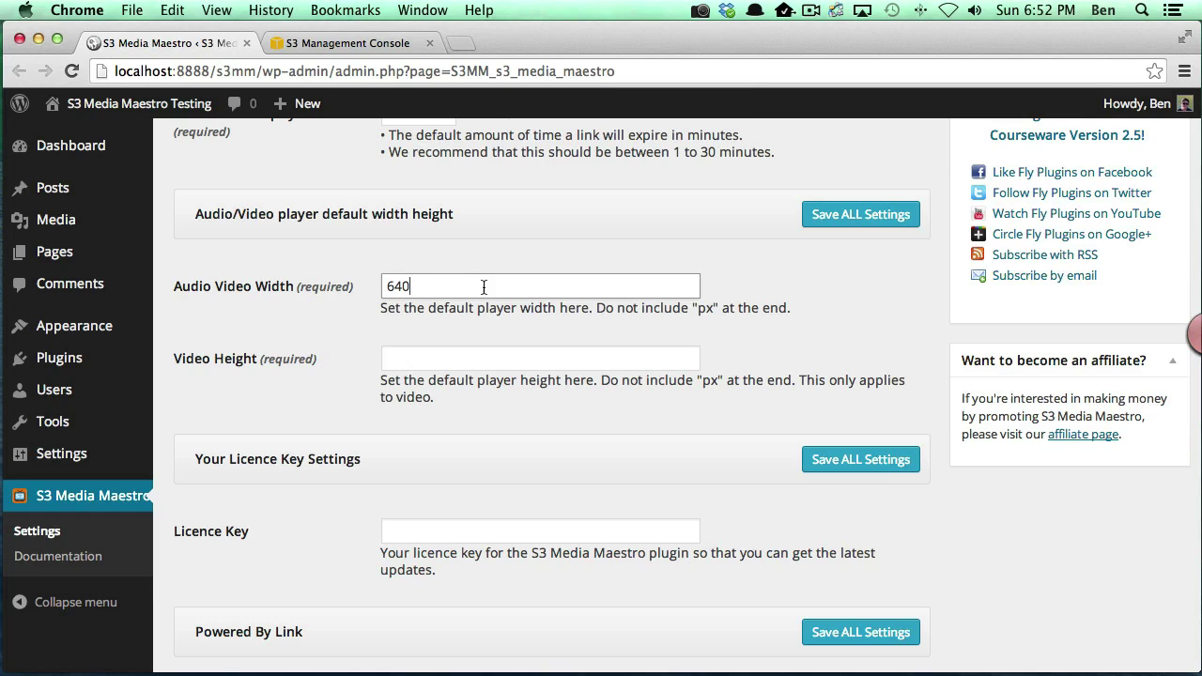
{"action": "key", "text": "Tab"}
{"action": "type", "text": "360"}
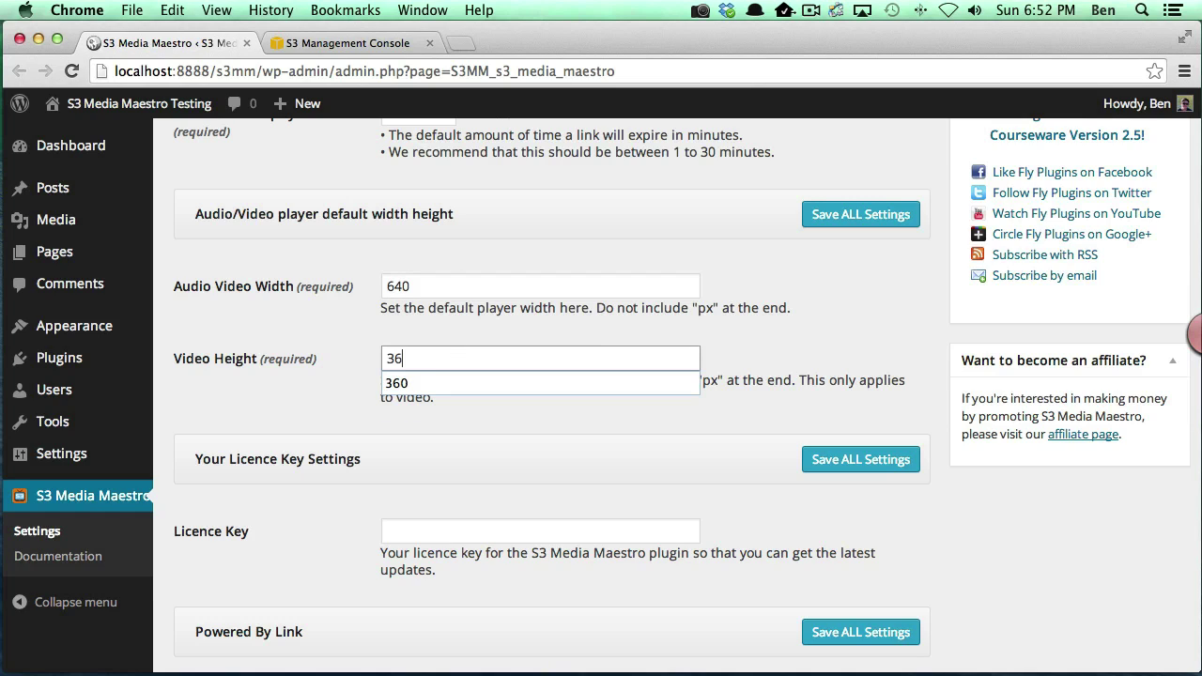
{"action": "left_click", "coordinate": [442, 281]}
{"action": "left_click", "coordinate": [439, 353]}
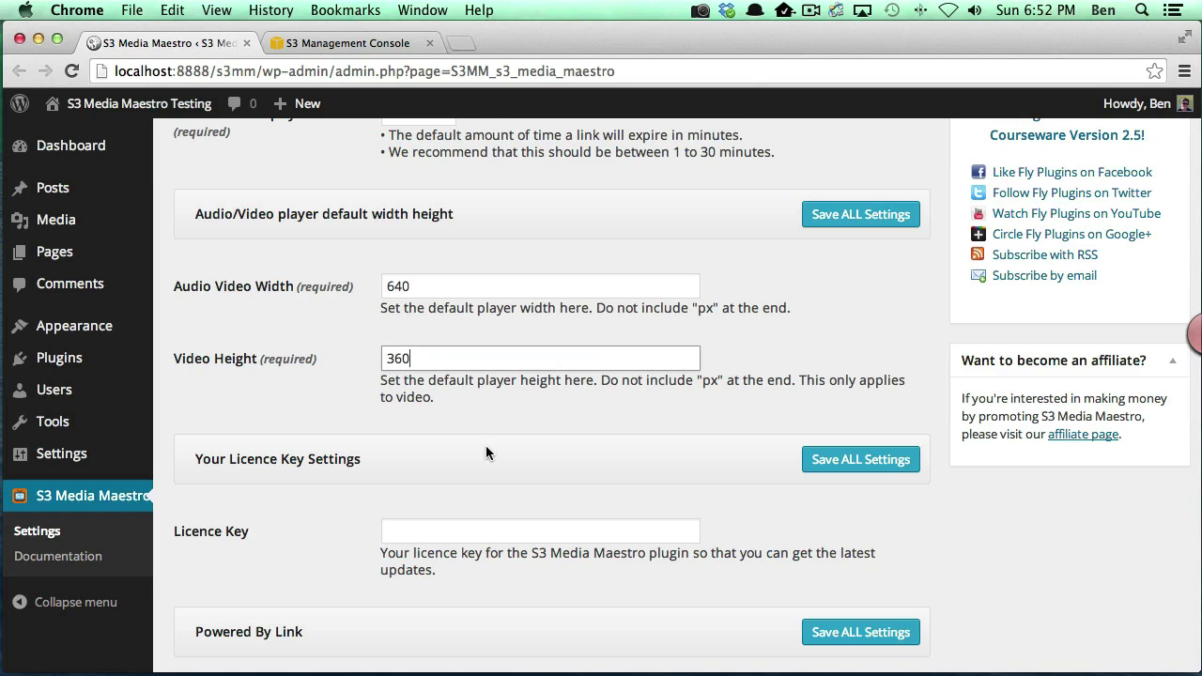
- Set Show Powered By Link to No, leaving the licence key and Clickbank ID fields empty
{"action": "scroll", "coordinate": [473, 504], "scroll_direction": "down", "scroll_amount": 1}
{"action": "left_click", "coordinate": [512, 456]}
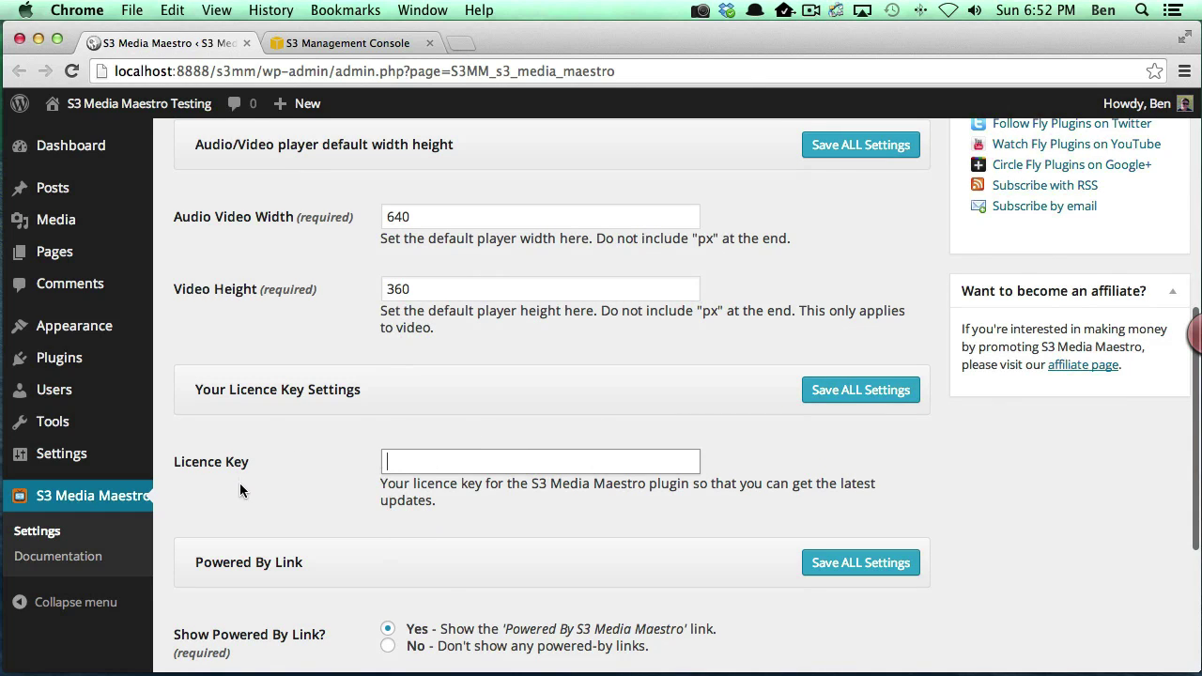
{"action": "scroll", "coordinate": [430, 469], "scroll_direction": "down", "scroll_amount": 1}
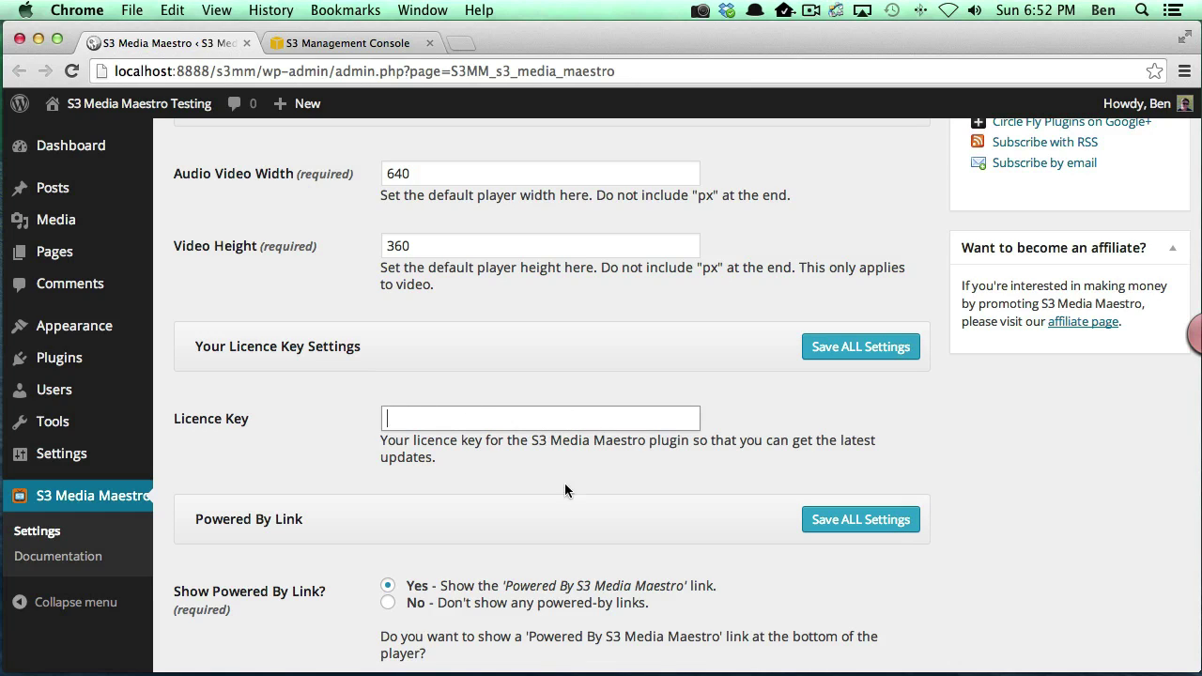
{"action": "scroll", "coordinate": [550, 501], "scroll_direction": "down", "scroll_amount": 5}
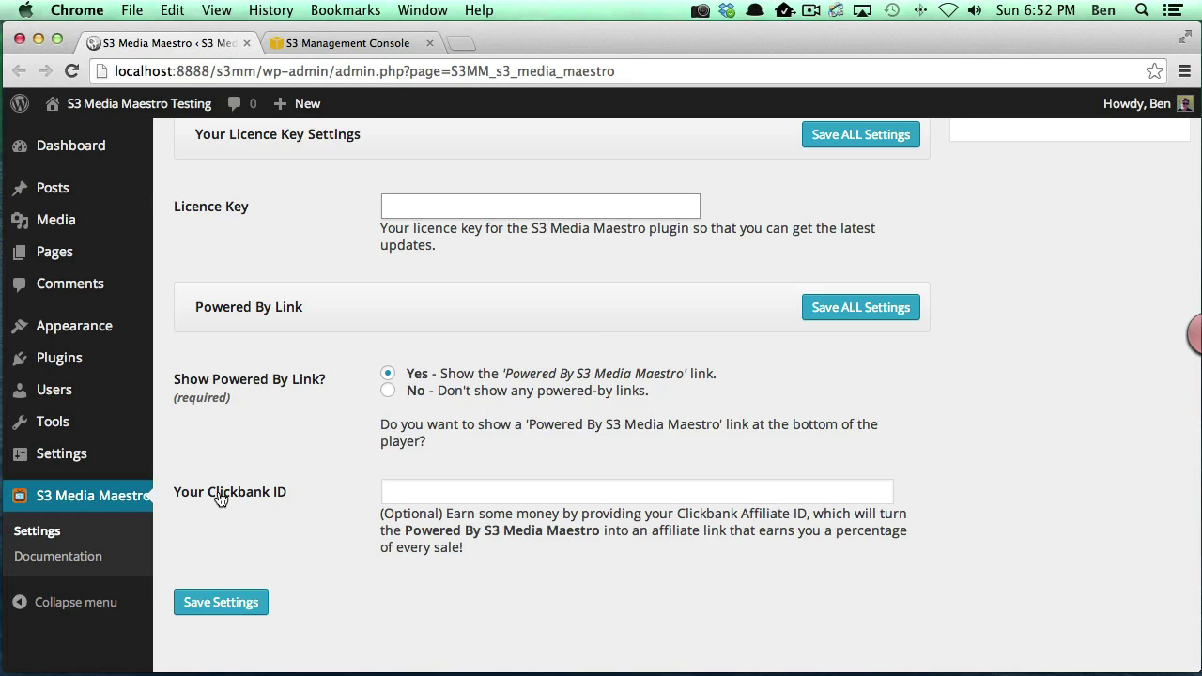
{"action": "left_click", "coordinate": [442, 489]}
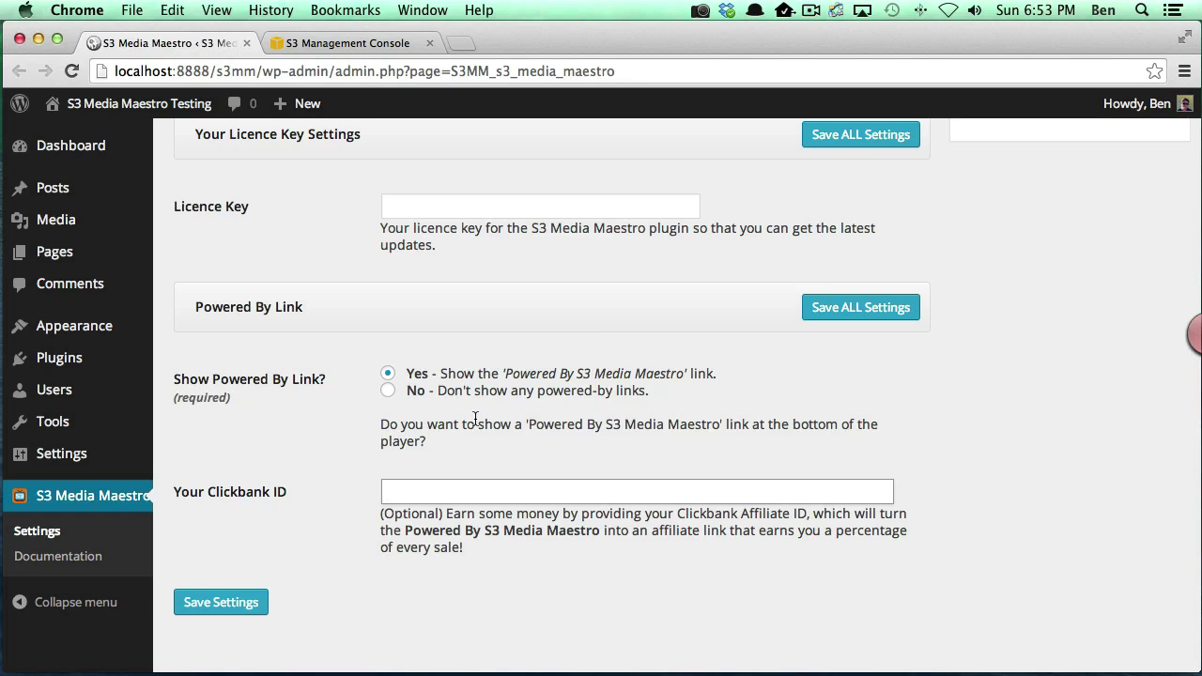
{"action": "left_click", "coordinate": [389, 393]}
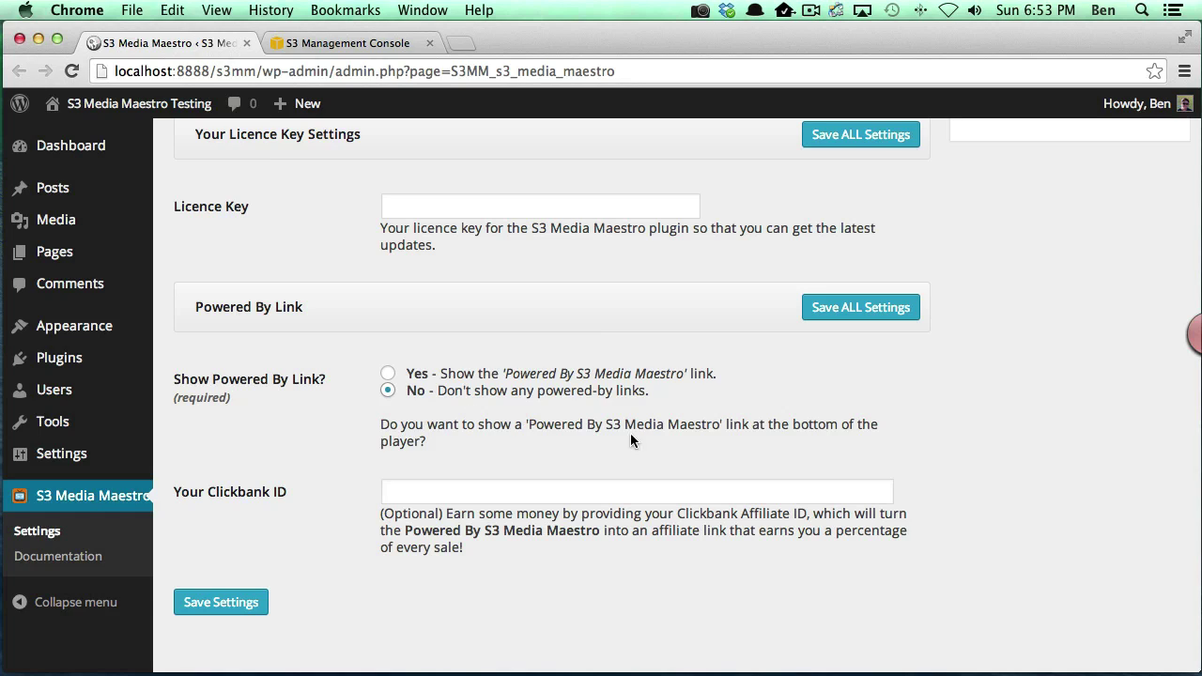
- Save all of the S3 Media Maestro plugin settings
{"action": "scroll", "coordinate": [748, 441], "scroll_direction": "up", "scroll_amount": 6}
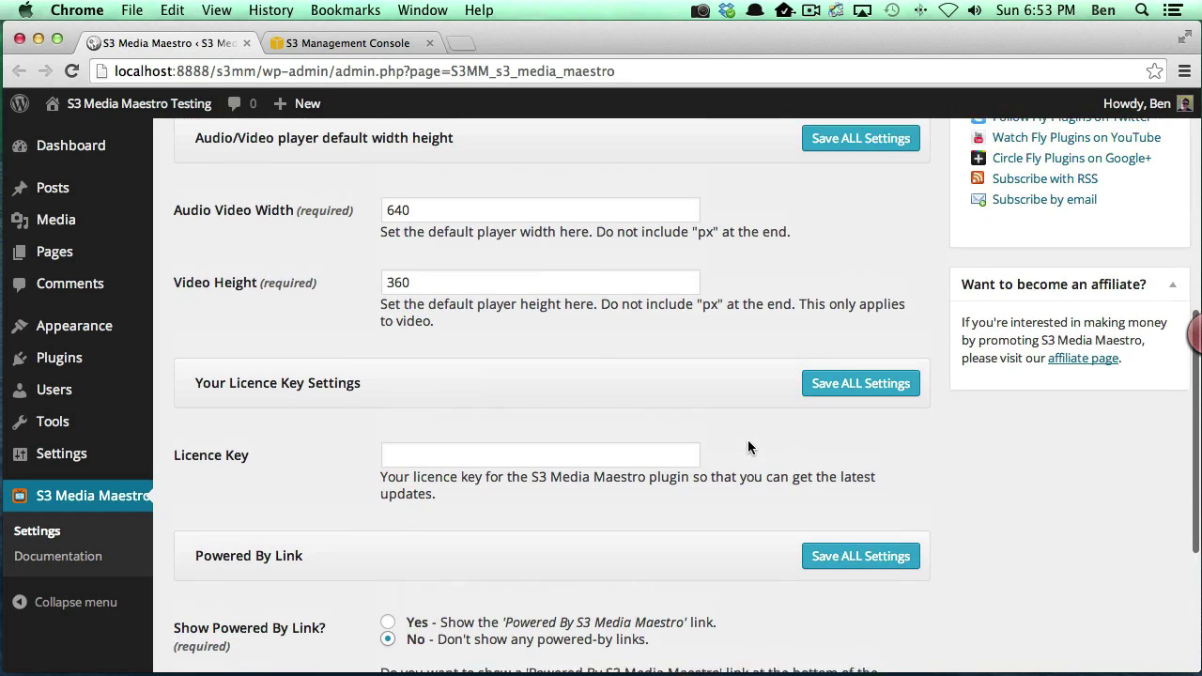
{"action": "scroll", "coordinate": [748, 441], "scroll_direction": "up", "scroll_amount": 8}
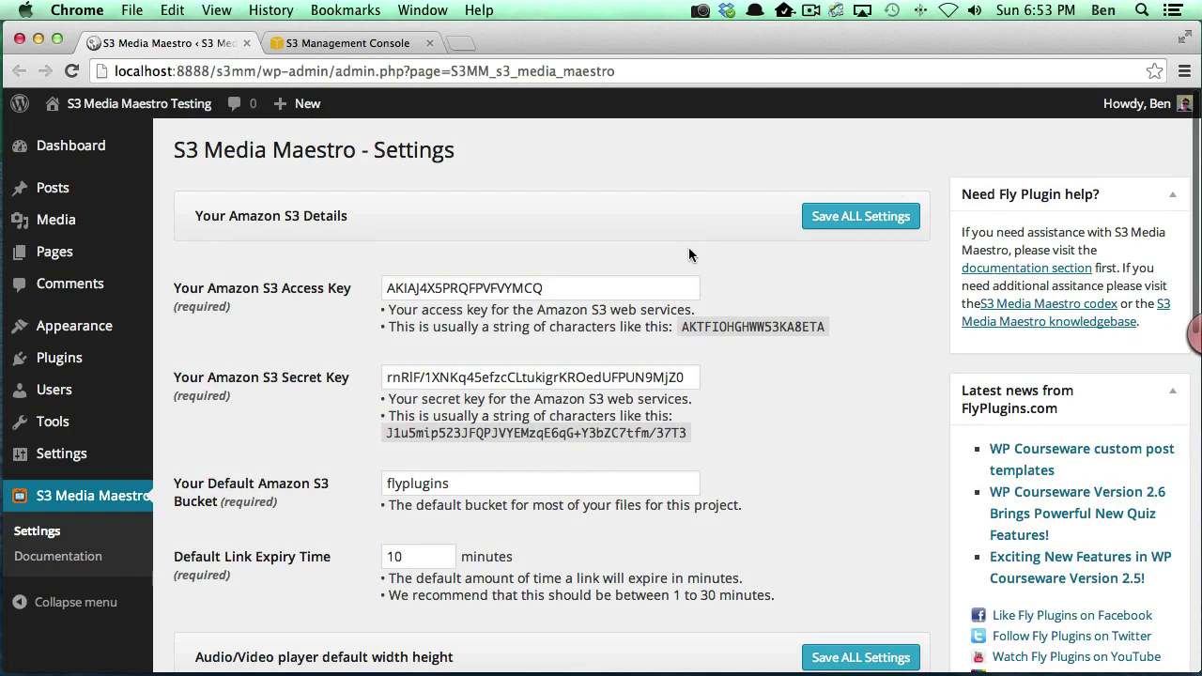
{"action": "left_click", "coordinate": [848, 220]}
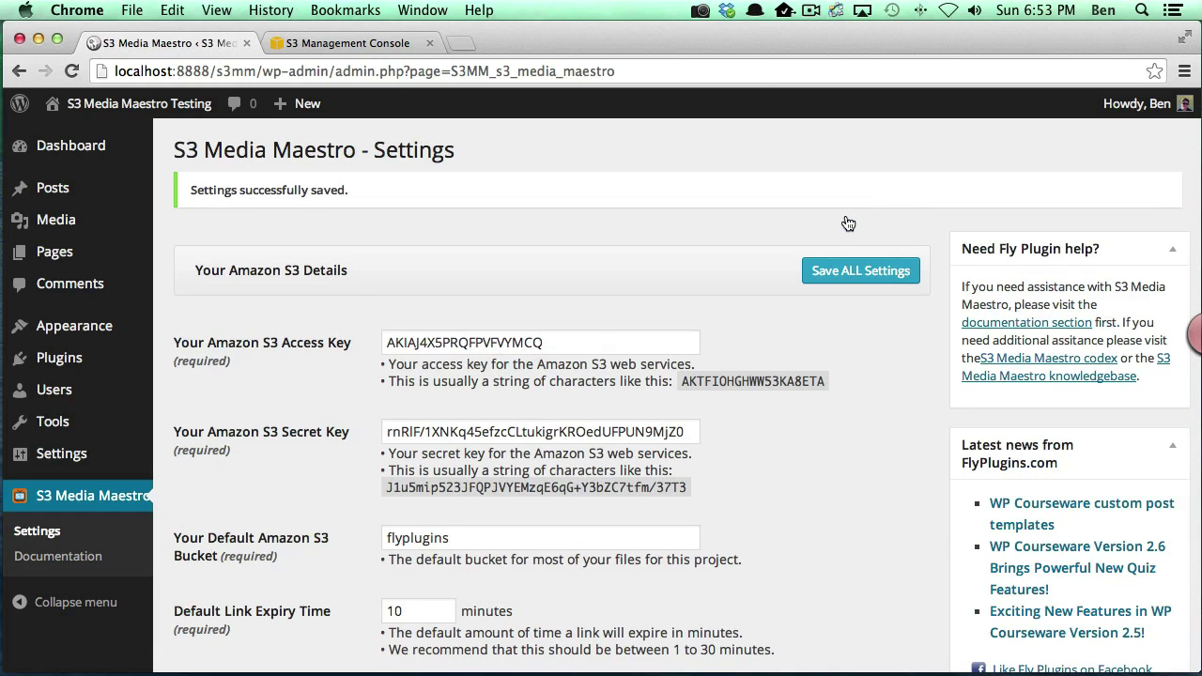